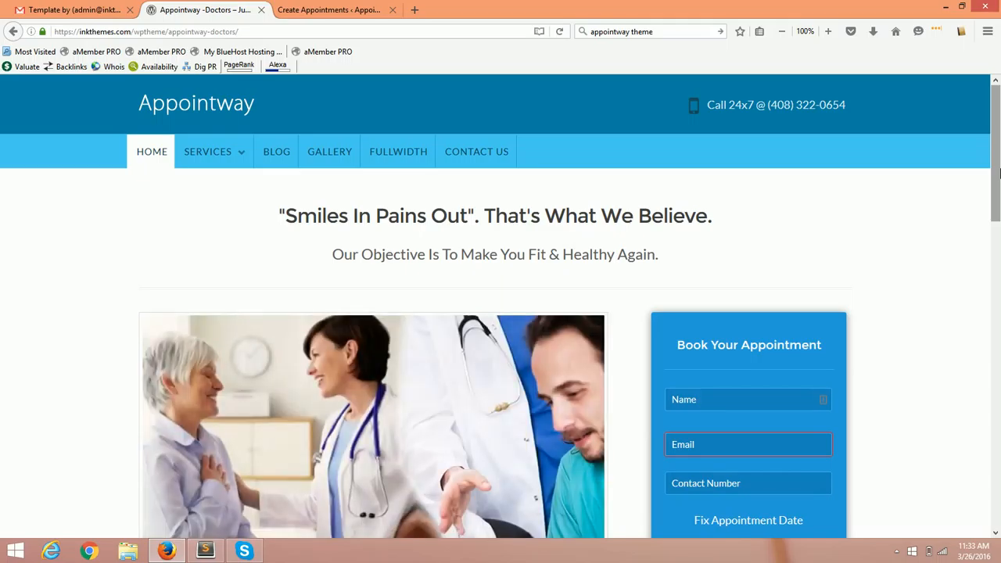
# Scroll the Appointway page down to the booking form.
pyautogui.moveTo(1000, 172)
pyautogui.mouseDown()
pyautogui.moveTo(999, 271)
pyautogui.moveTo(1000, 158)
pyautogui.moveTo(993, 485)
pyautogui.moveTo(996, 150)
pyautogui.mouseUp()
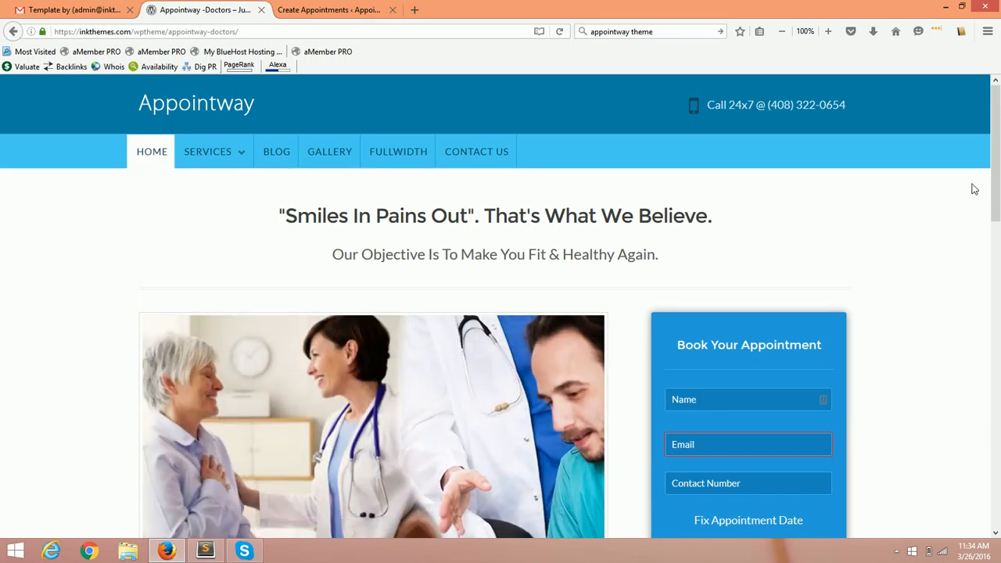
pyautogui.scroll(-3, 992, 188)
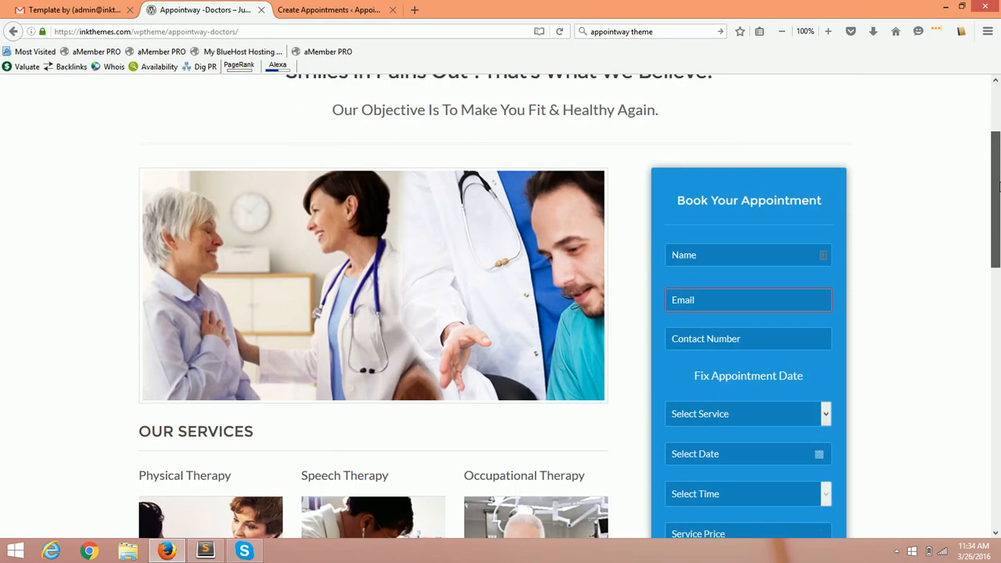
pyautogui.scroll(-1, 999, 188)
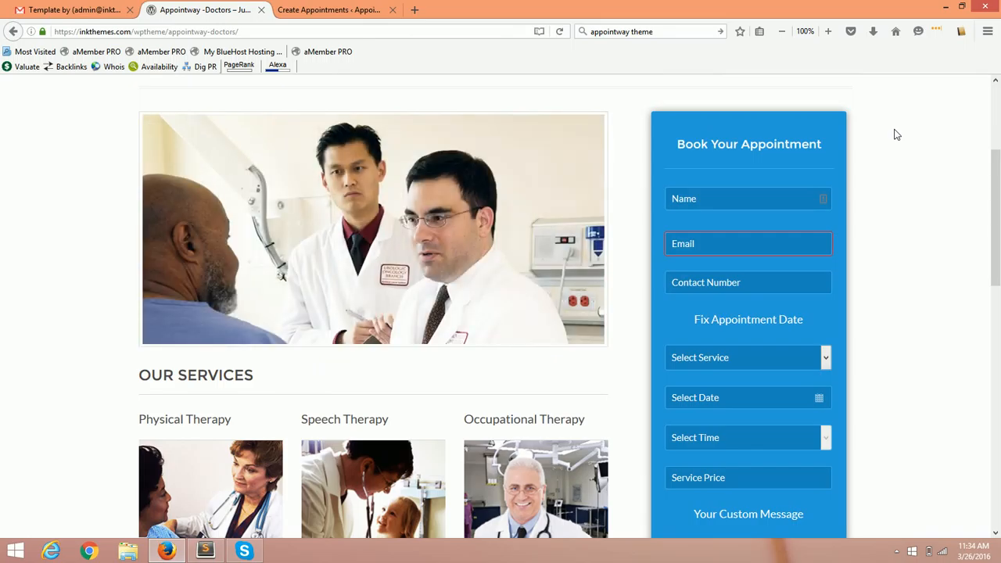
pyautogui.moveTo(1000, 187); pyautogui.dragTo(1000, 191)
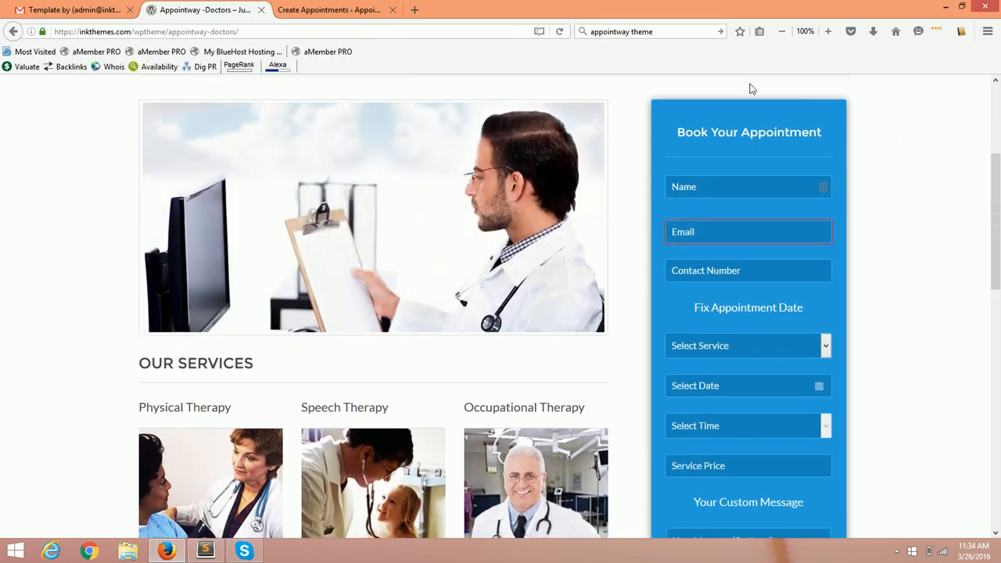
pyautogui.scroll(-1, 646, 378)
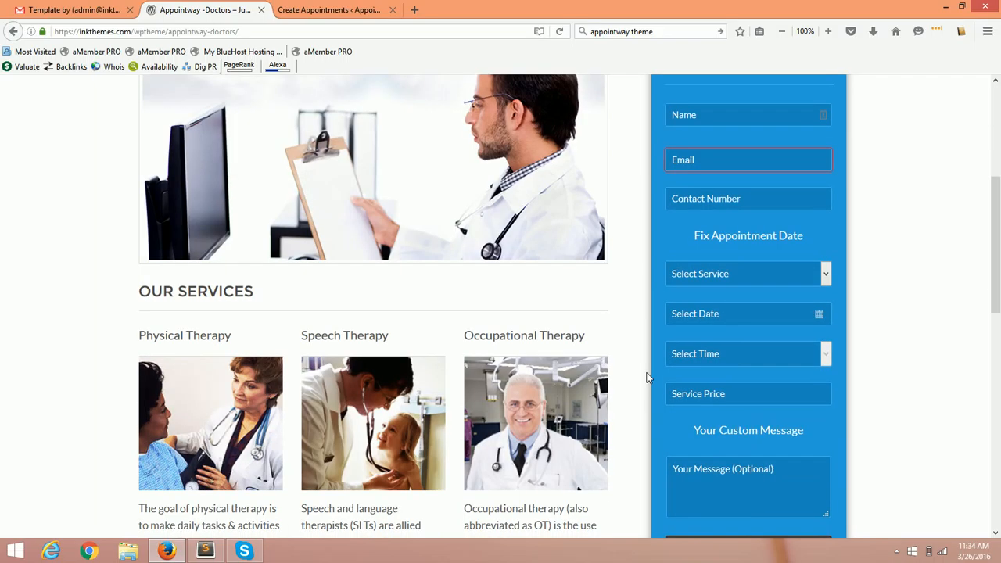
pyautogui.scroll(3, 646, 378)
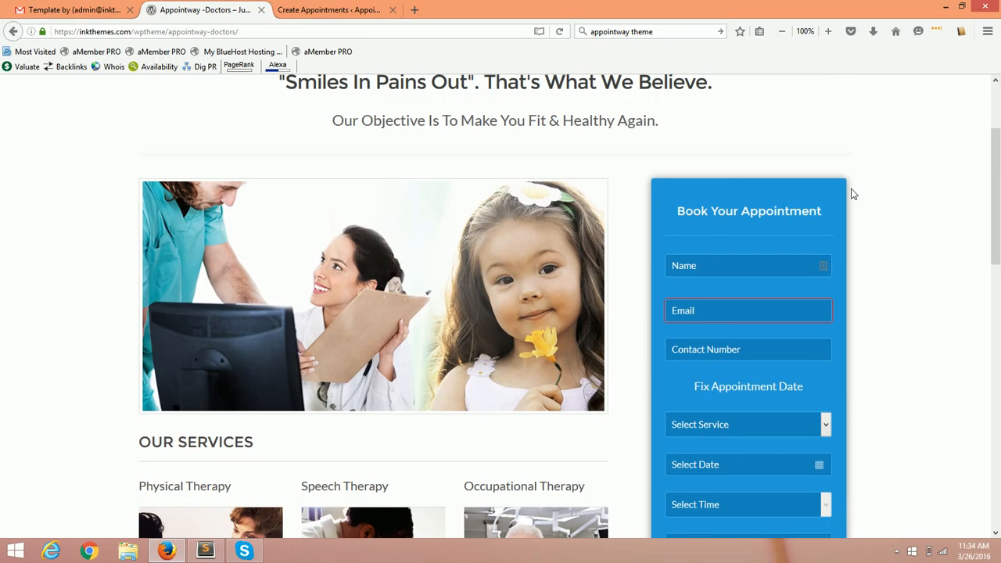
pyautogui.moveTo(1000, 196); pyautogui.dragTo(999, 182)
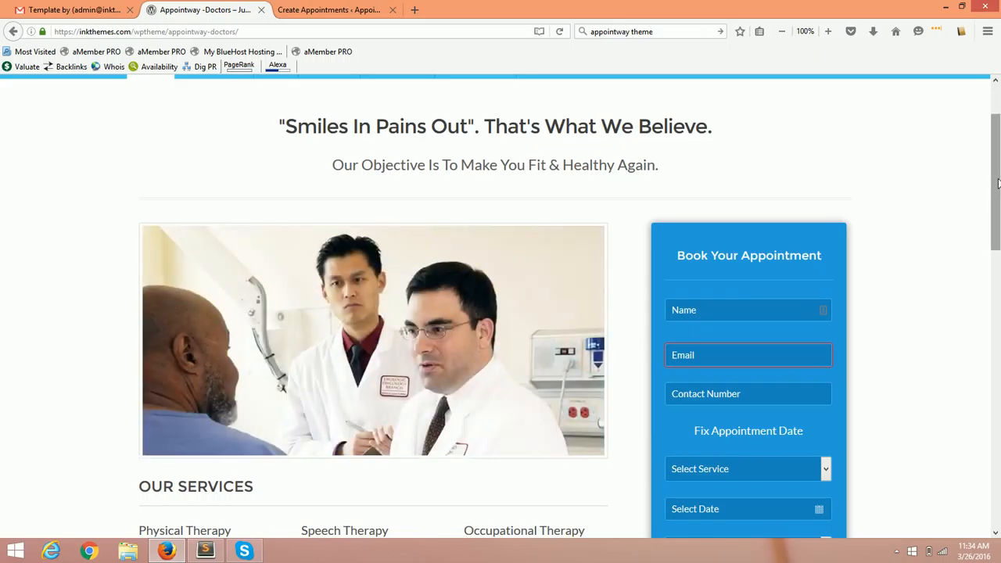
pyautogui.moveTo(998, 183); pyautogui.dragTo(1000, 195)
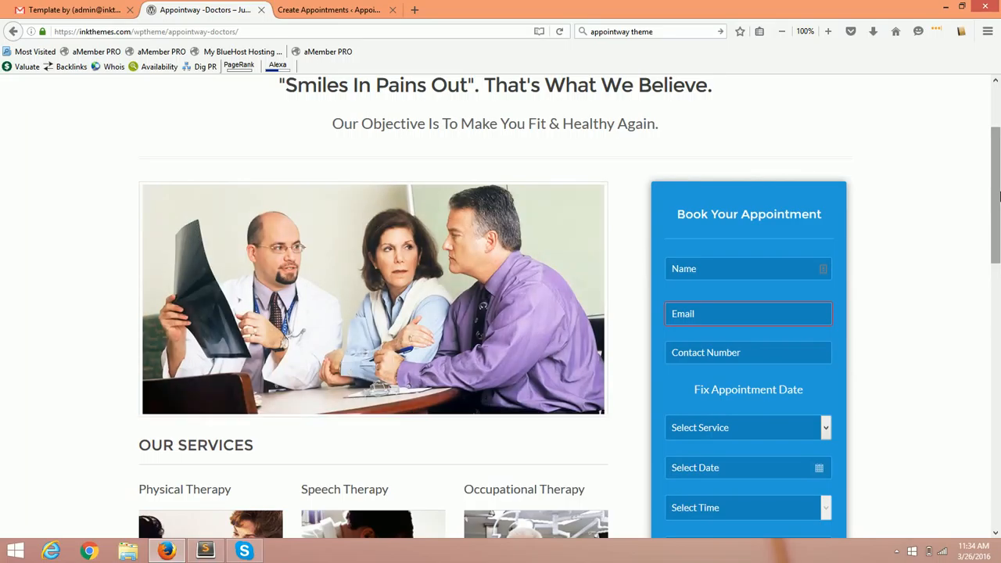
pyautogui.moveTo(998, 195); pyautogui.dragTo(938, 202)
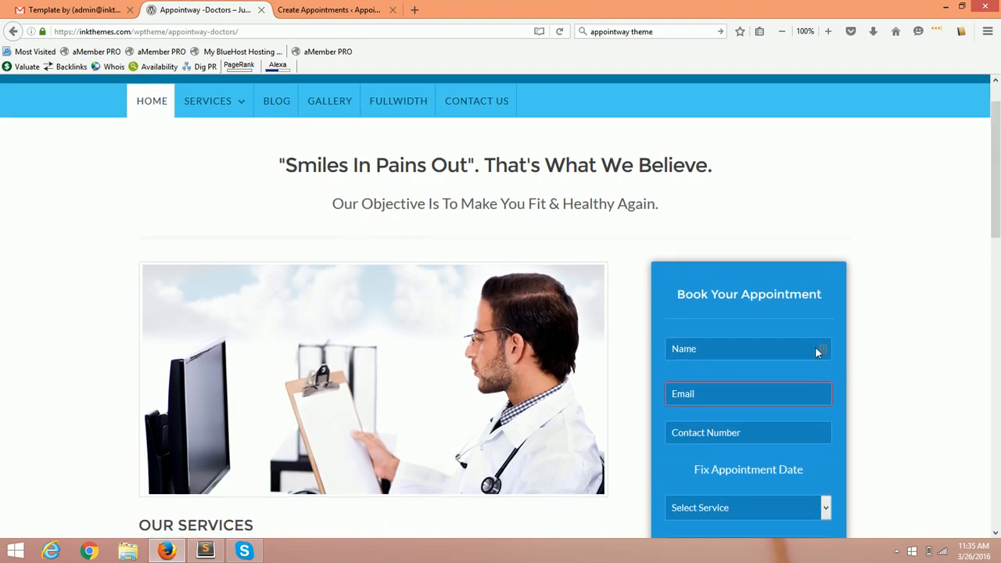
pyautogui.scroll(-2, 729, 209)
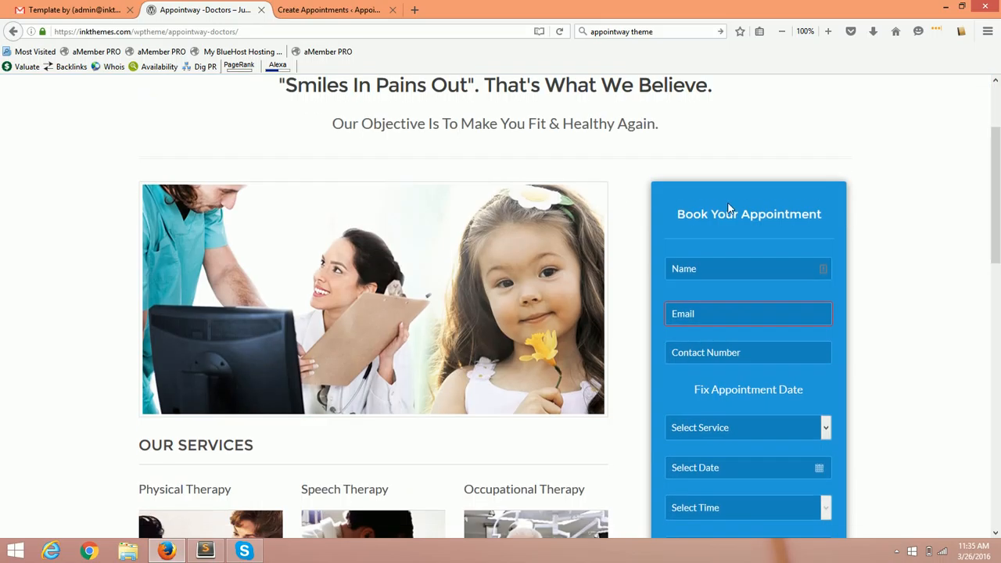
pyautogui.moveTo(676, 215); pyautogui.dragTo(818, 219)
pyautogui.click(818, 219)
pyautogui.moveTo(997, 199); pyautogui.dragTo(999, 230)
# Enter the patient's name, e-mail address and contact number, then open the Select Service list.
pyautogui.click(723, 191)
pyautogui.press('Tab')
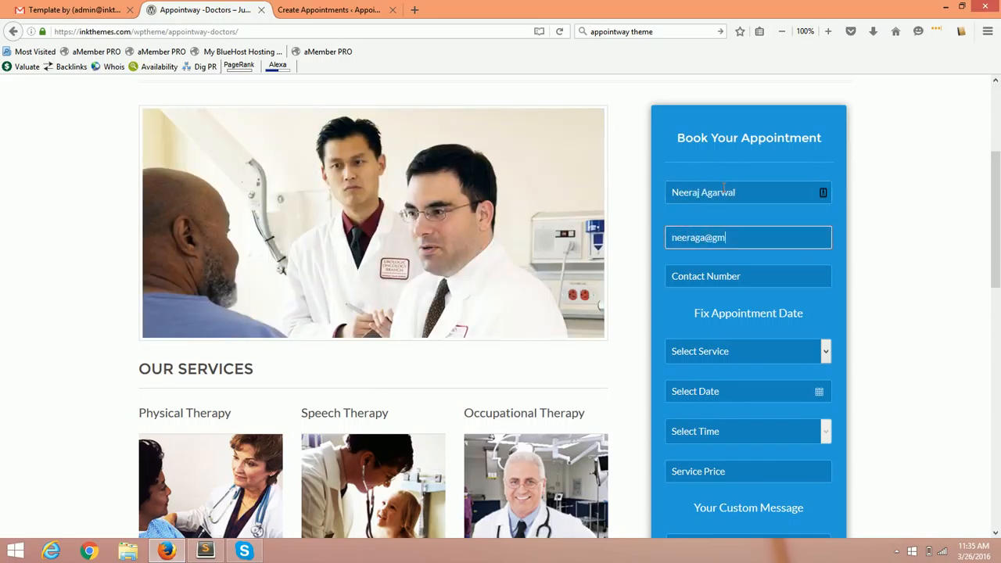
pyautogui.press('Tab')
pyautogui.write('9898')
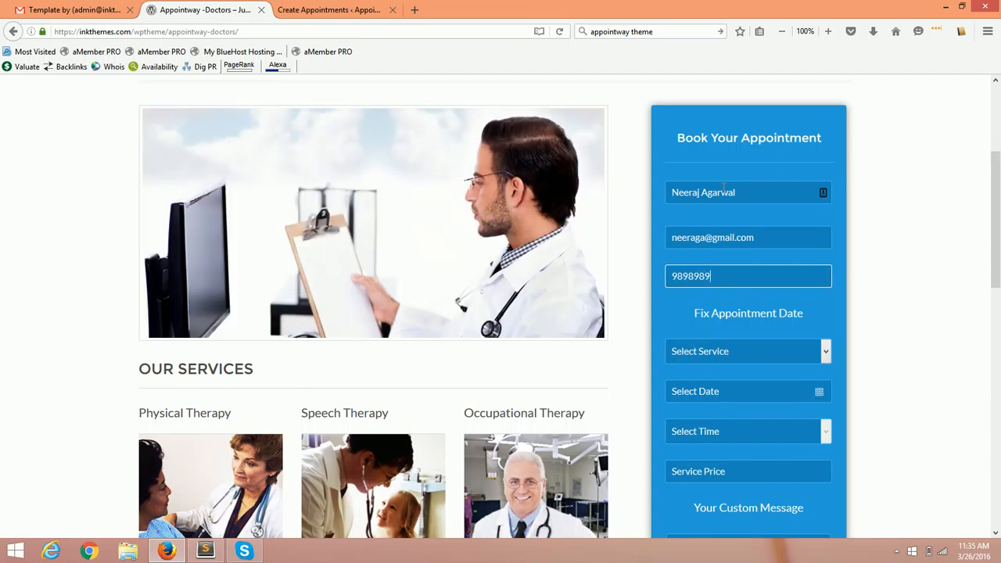
pyautogui.scroll(-2, 742, 296)
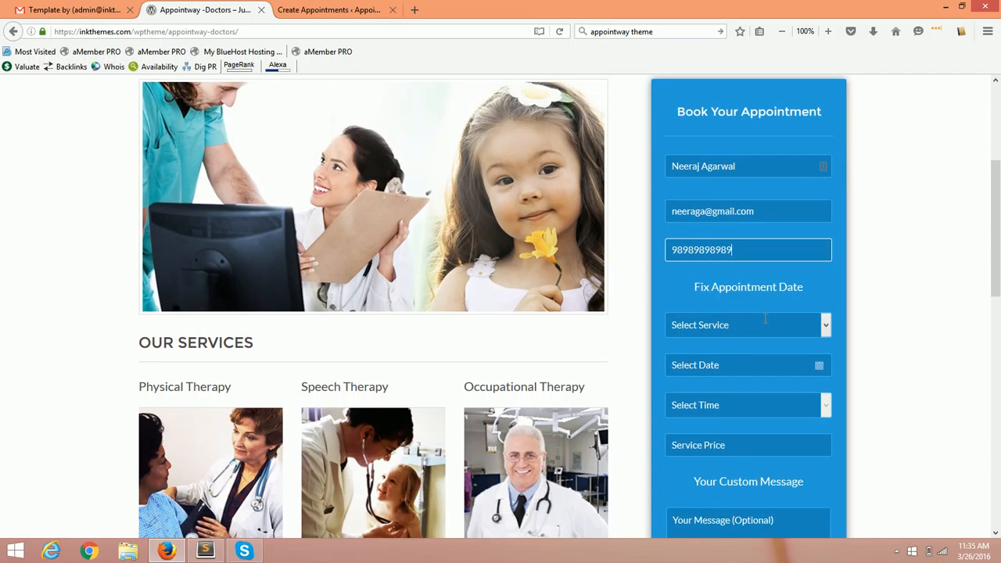
pyautogui.click(712, 272)
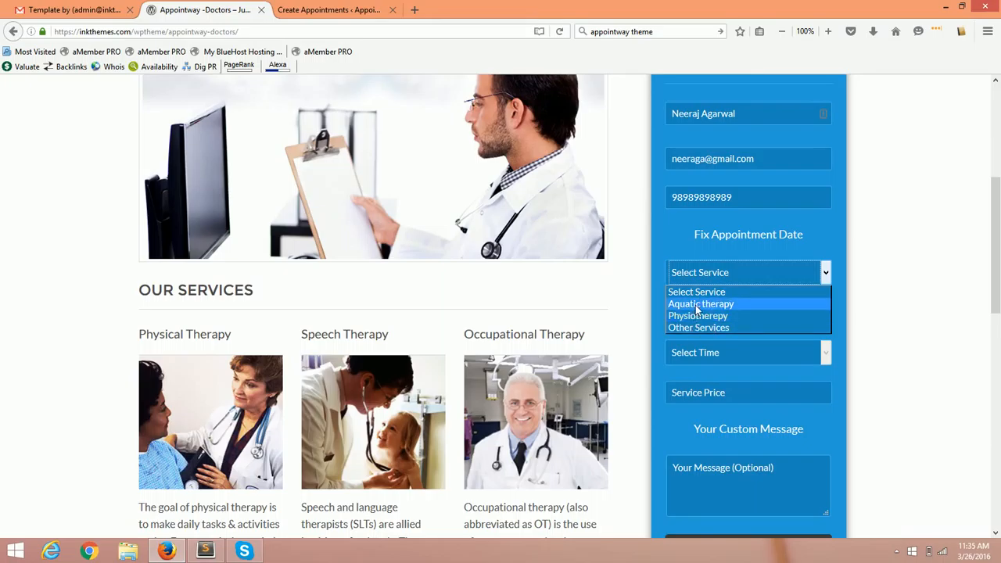
# Choose Aquatic therapy as the service and set the date to 04/06/2016.
pyautogui.click(696, 304)
pyautogui.click(909, 306)
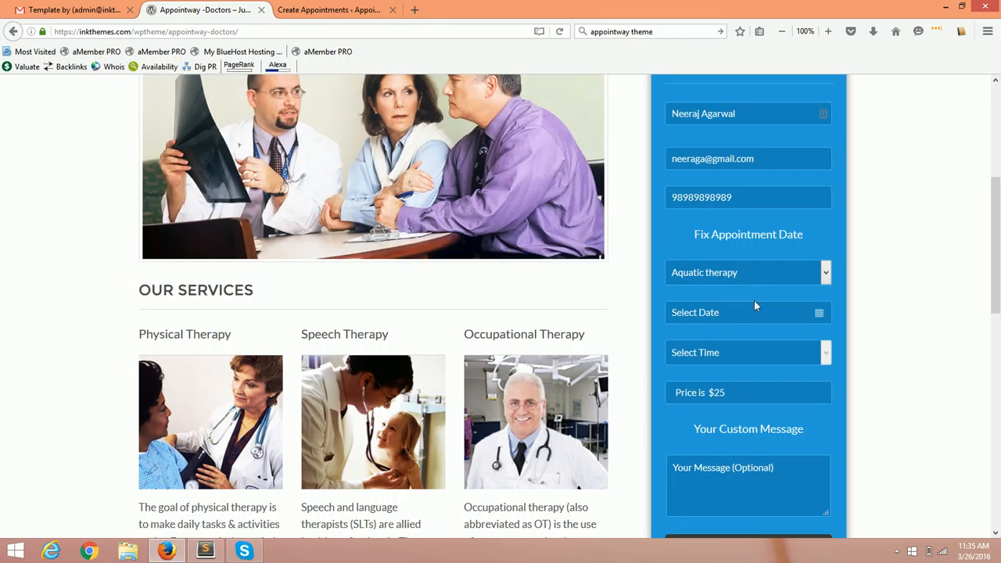
pyautogui.click(754, 314)
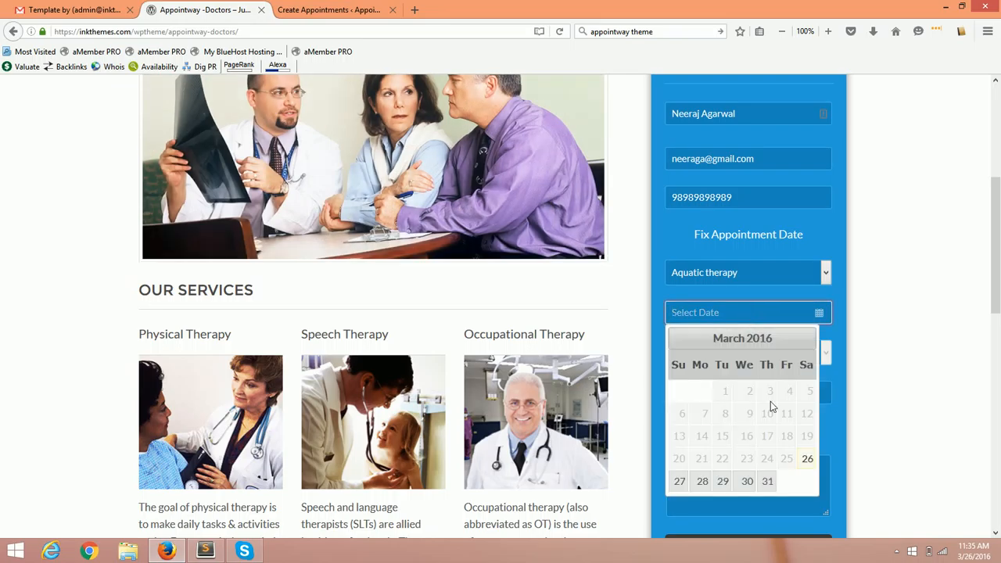
pyautogui.click(806, 338)
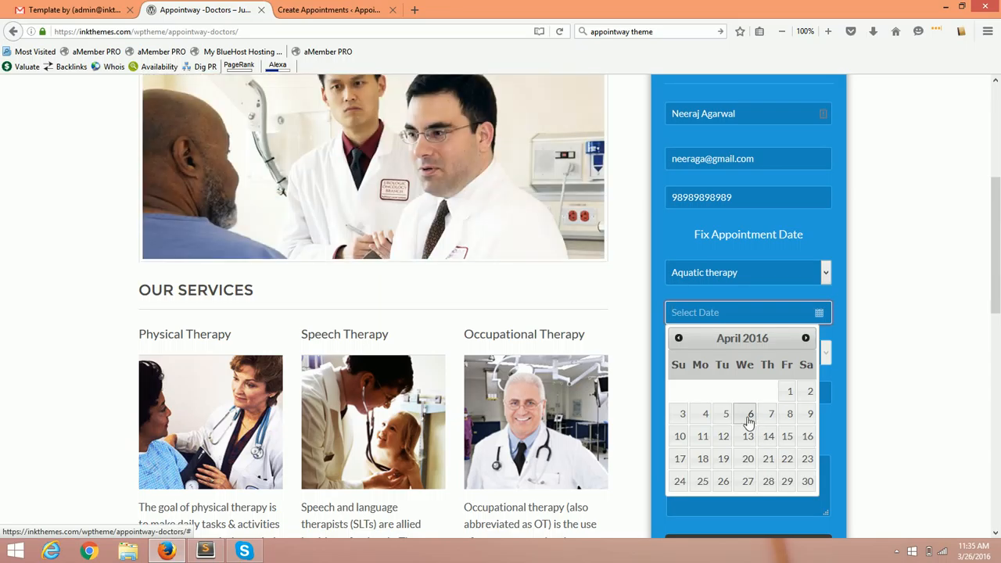
pyautogui.click(750, 420)
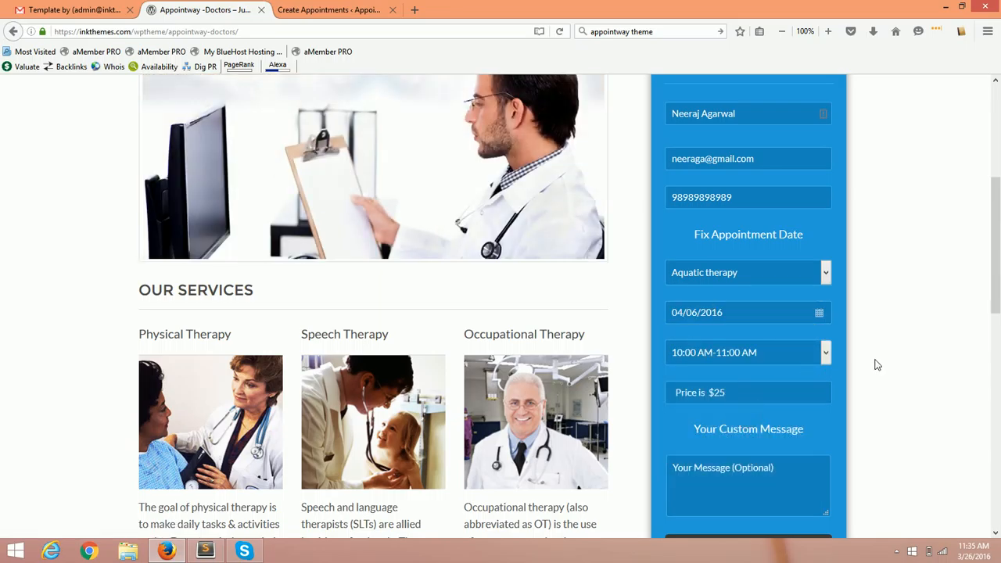
# Pick the 03:00 PM-04:00 PM time slot and submit the appointment booking.
pyautogui.scroll(-2, 876, 362)
pyautogui.scroll(1, 853, 352)
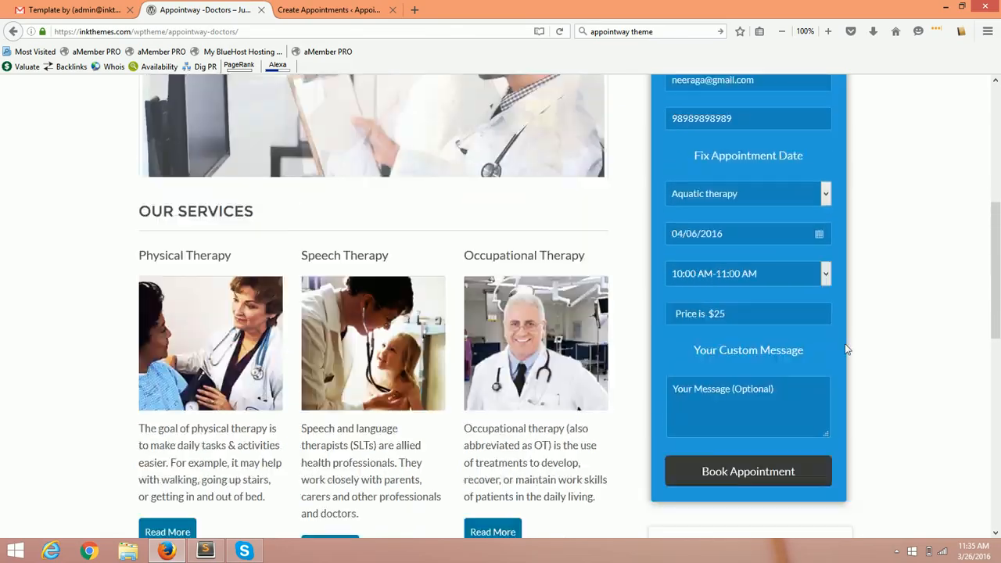
pyautogui.click(784, 274)
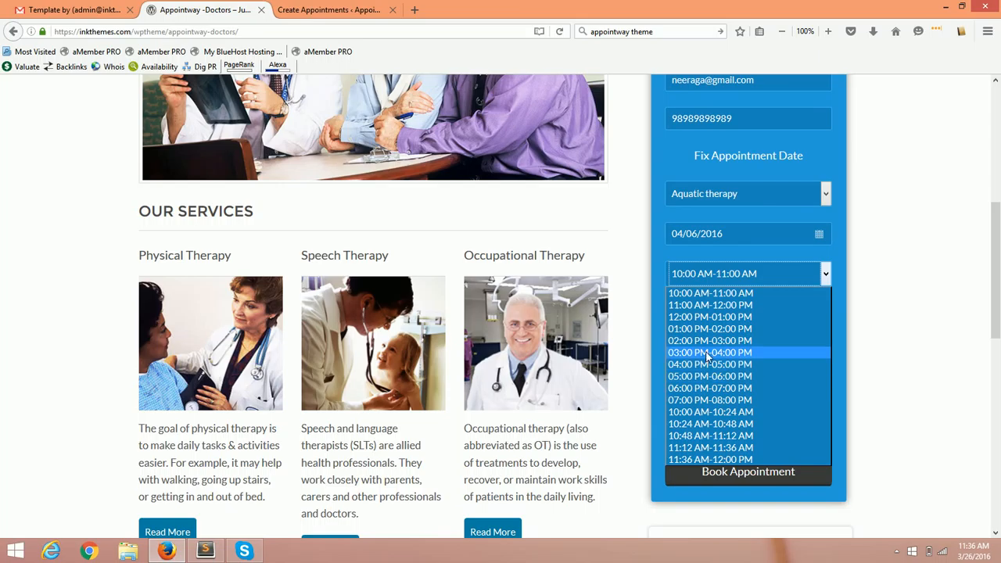
pyautogui.click(708, 352)
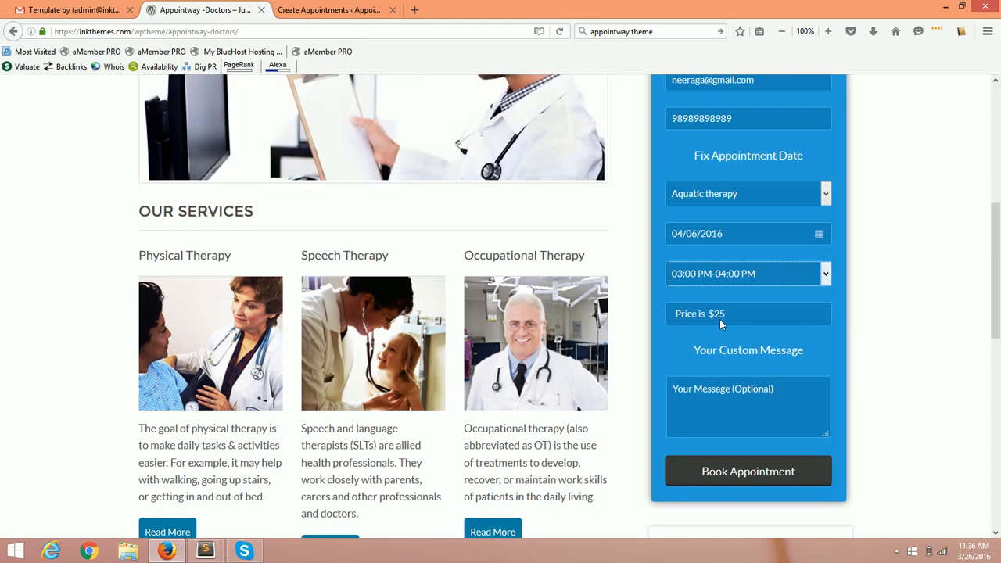
pyautogui.click(776, 403)
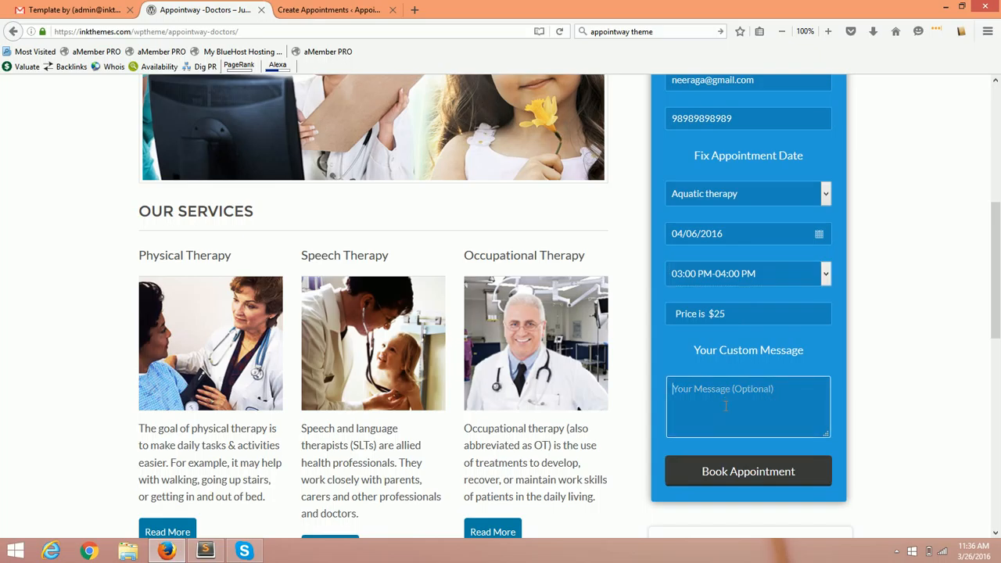
pyautogui.click(759, 472)
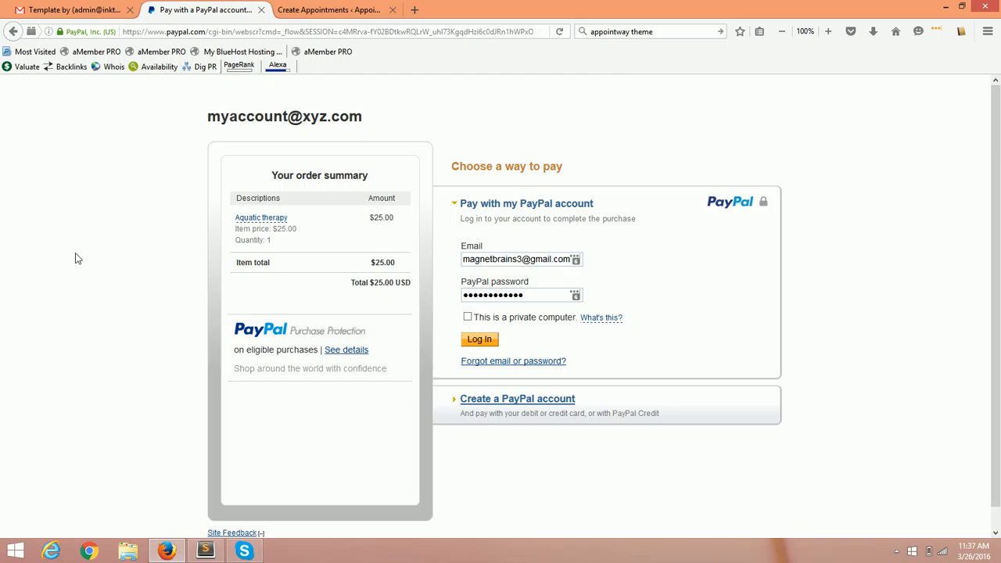
# Go back from the PayPal order summary to the Appointway site.
pyautogui.click(10, 33)
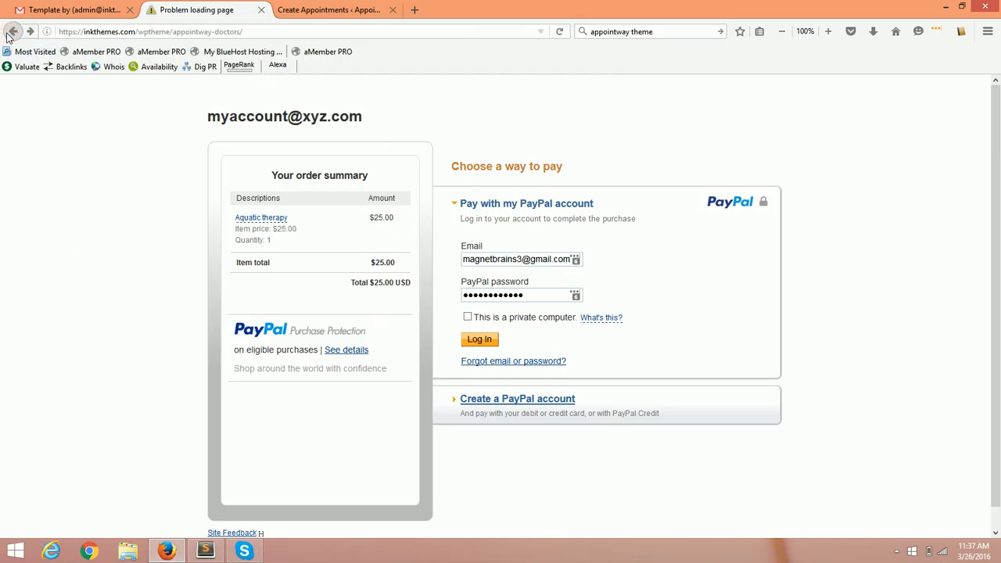
# Reload the Appointway site and switch to the Create Appointments admin page with the service prices.
pyautogui.click(215, 32)
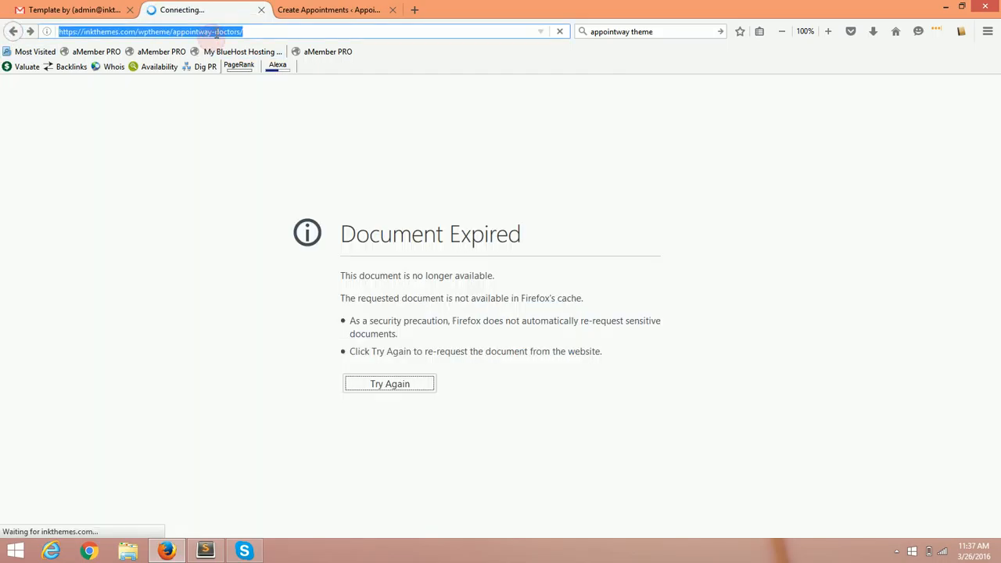
pyautogui.click(342, 11)
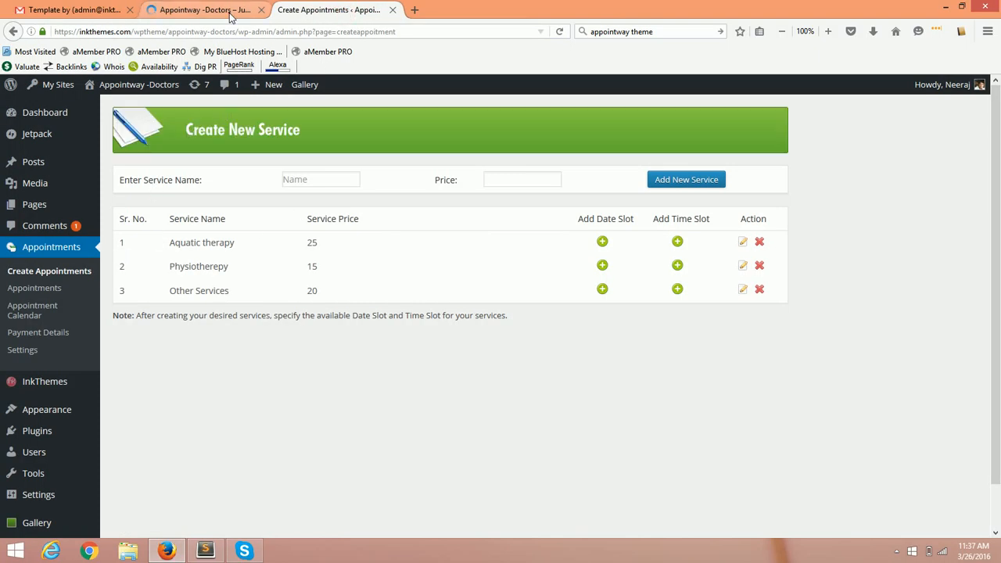
pyautogui.click(196, 9)
pyautogui.scroll(-5, 751, 367)
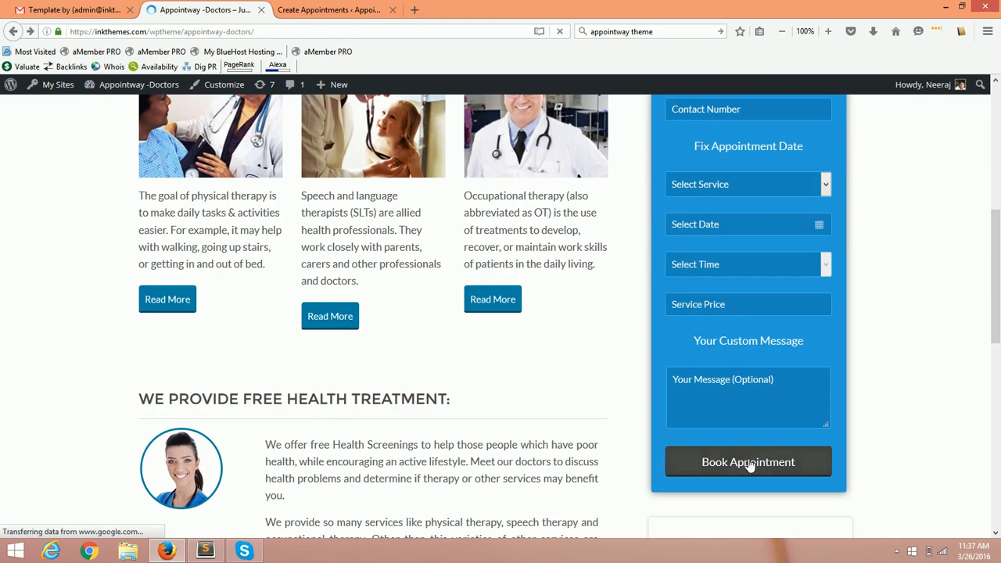
pyautogui.click(357, 9)
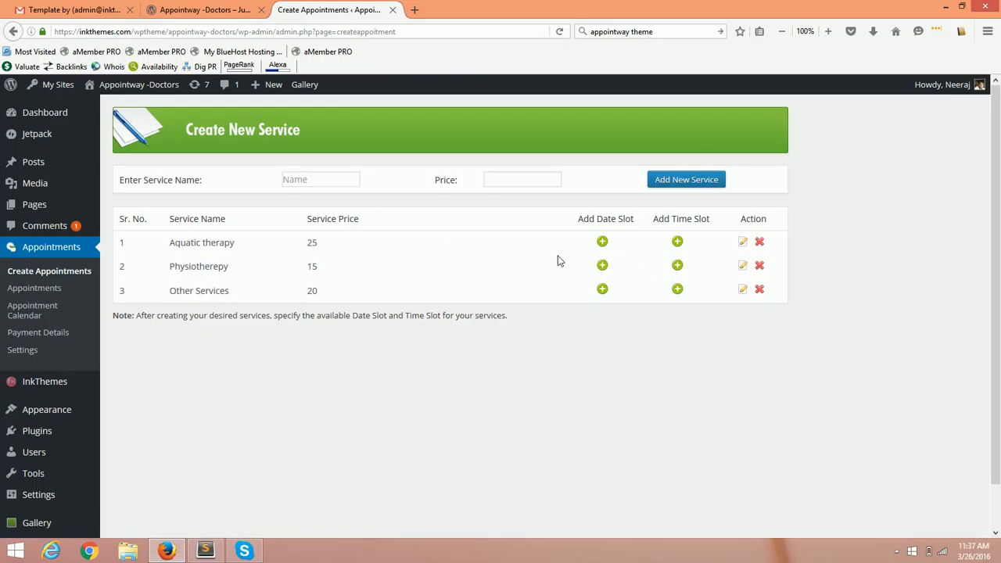
# Add a new service named Sample Service with price 99.
pyautogui.click(674, 187)
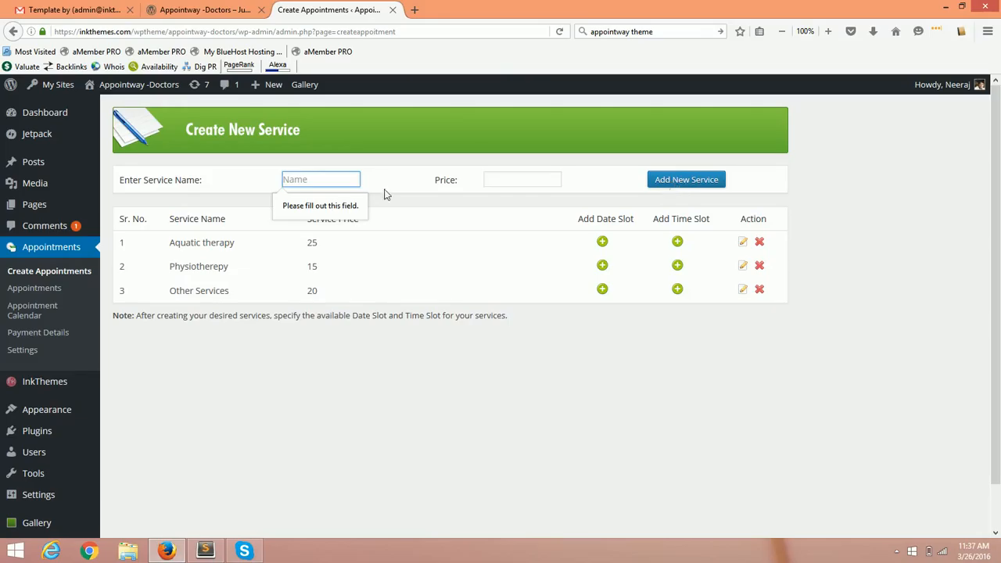
pyautogui.click(316, 178)
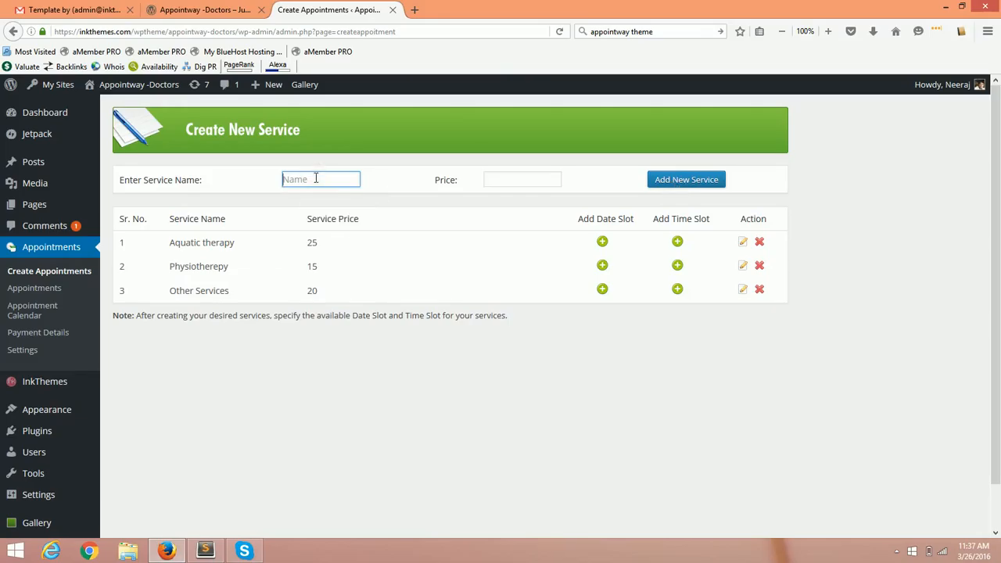
pyautogui.write('Sample Service')
pyautogui.press('Tab')
pyautogui.write('99')
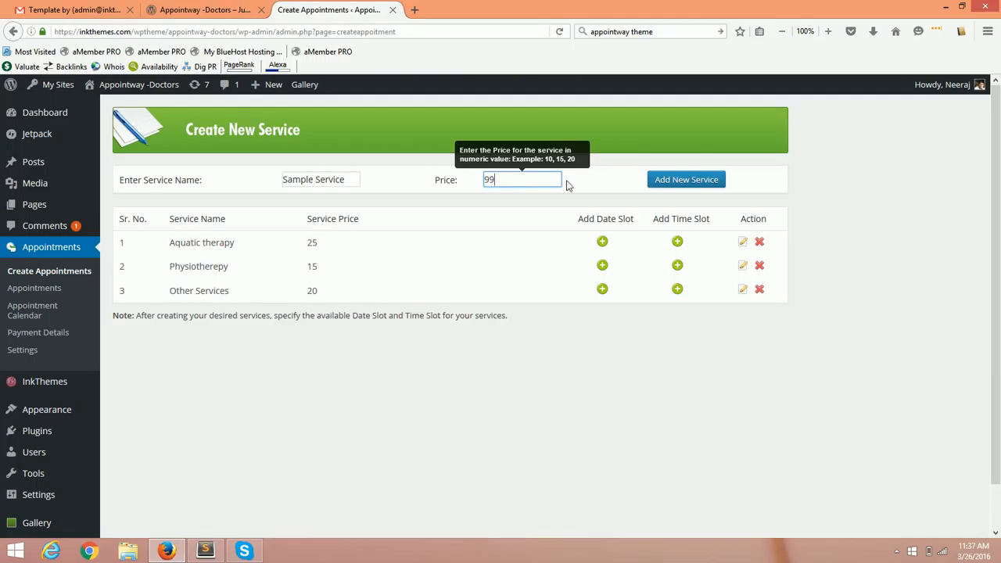
pyautogui.click(669, 183)
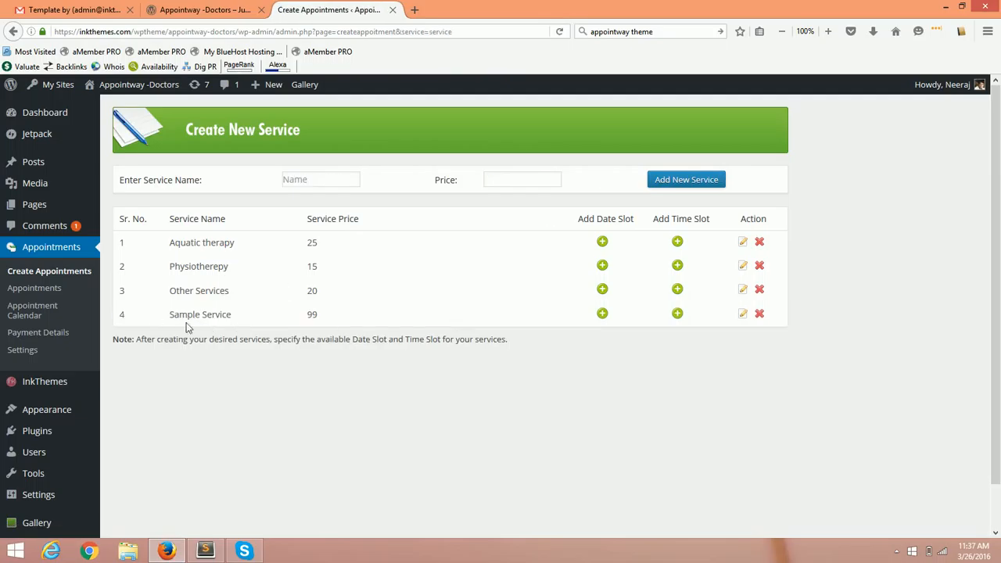
# Open the date slot settings for the new Sample Service row.
pyautogui.moveTo(169, 317); pyautogui.dragTo(239, 318)
pyautogui.click(233, 320)
pyautogui.click(604, 321)
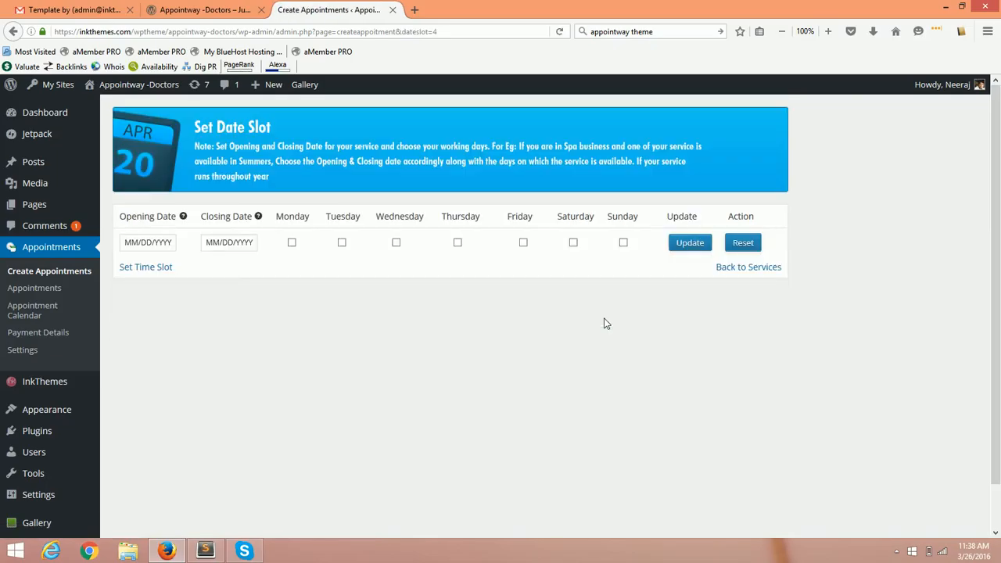
# Set Sample Service's opening date to 04/01/2016 and closing date to 03/31/2024.
pyautogui.click(166, 242)
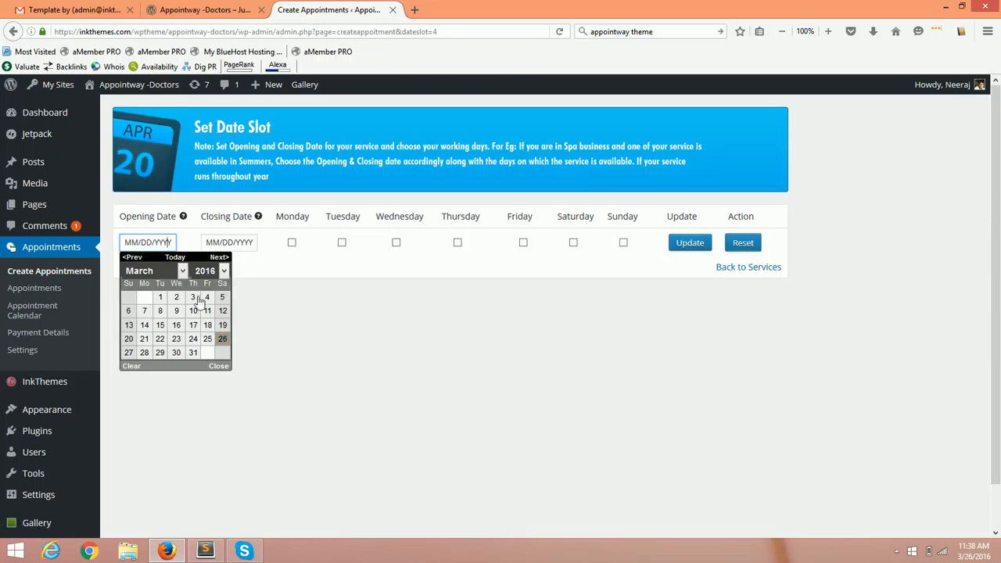
pyautogui.click(182, 271)
pyautogui.click(151, 319)
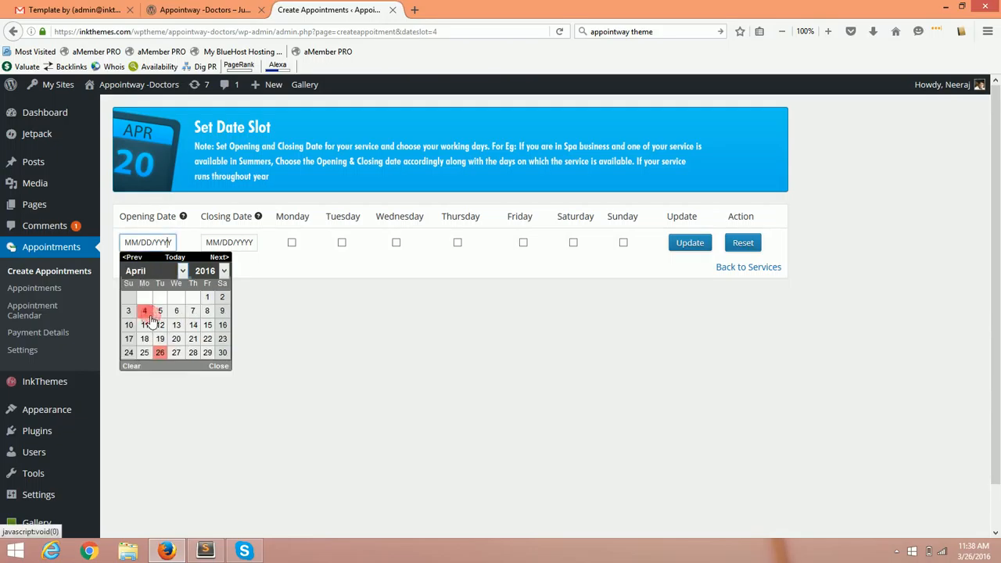
pyautogui.click(206, 298)
pyautogui.click(232, 242)
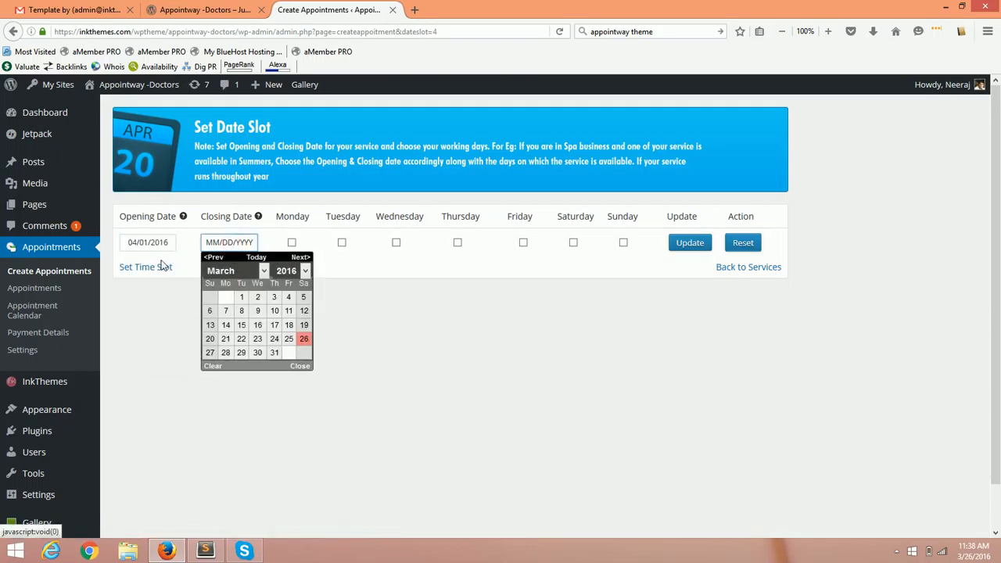
pyautogui.click(305, 272)
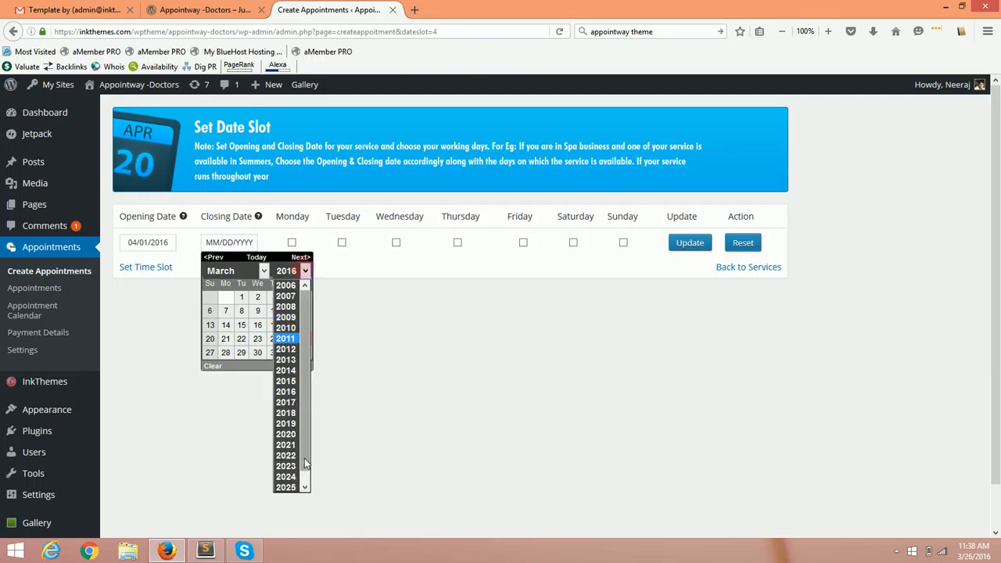
pyautogui.click(285, 476)
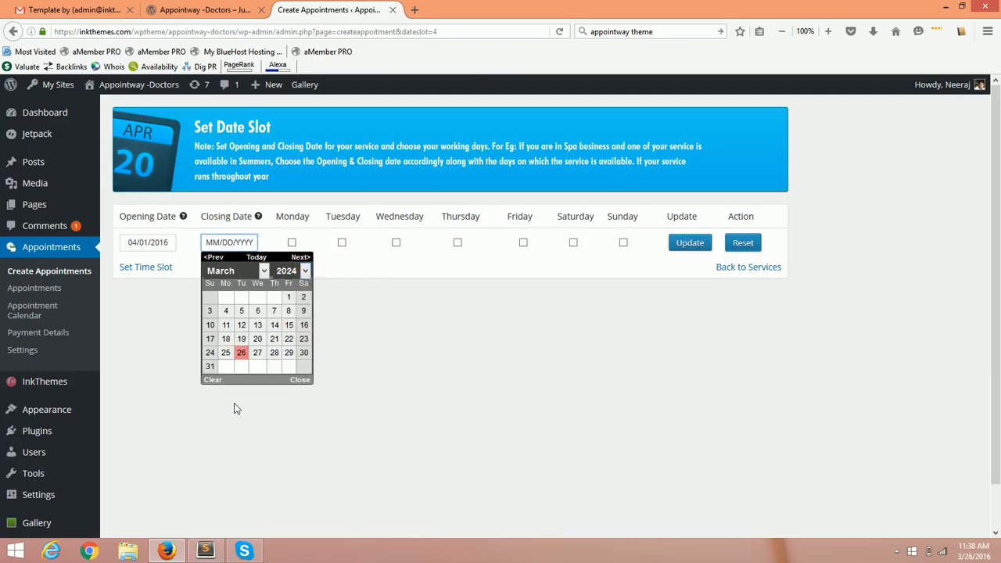
pyautogui.click(210, 368)
# Tick Monday through Friday, save the date slot, and return to the service list.
pyautogui.click(291, 244)
pyautogui.click(342, 244)
pyautogui.click(396, 244)
pyautogui.click(458, 243)
pyautogui.click(523, 243)
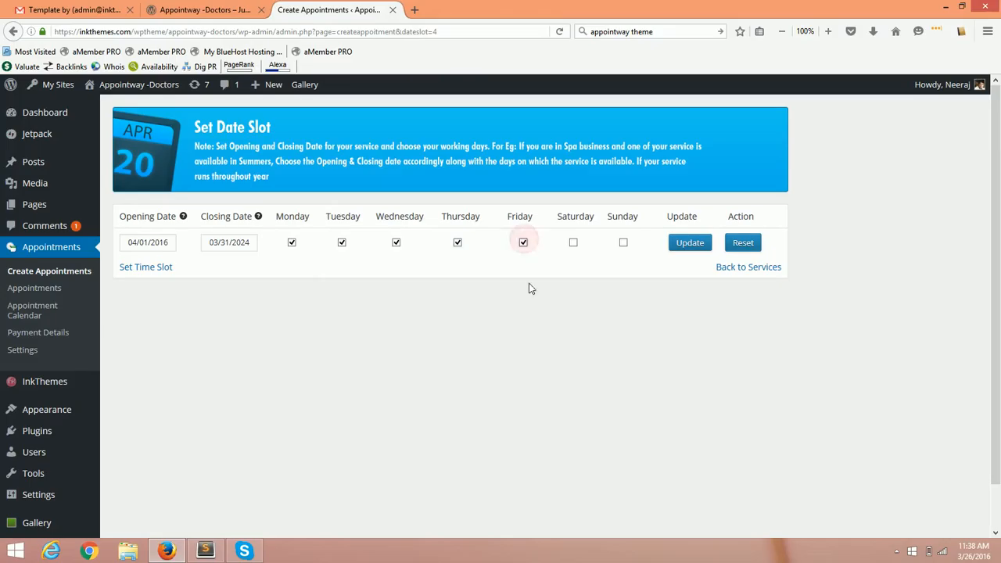
pyautogui.click(699, 245)
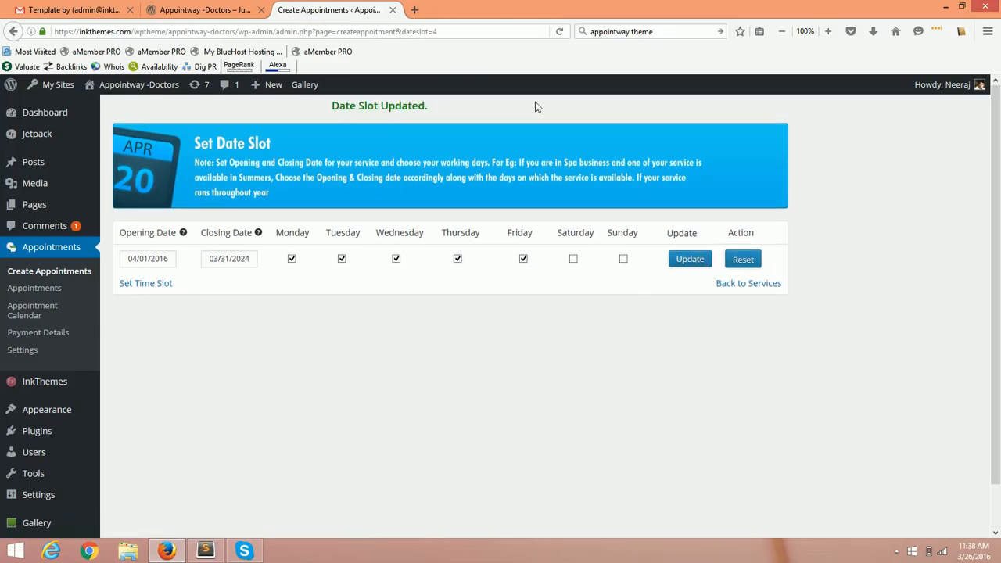
pyautogui.click(48, 276)
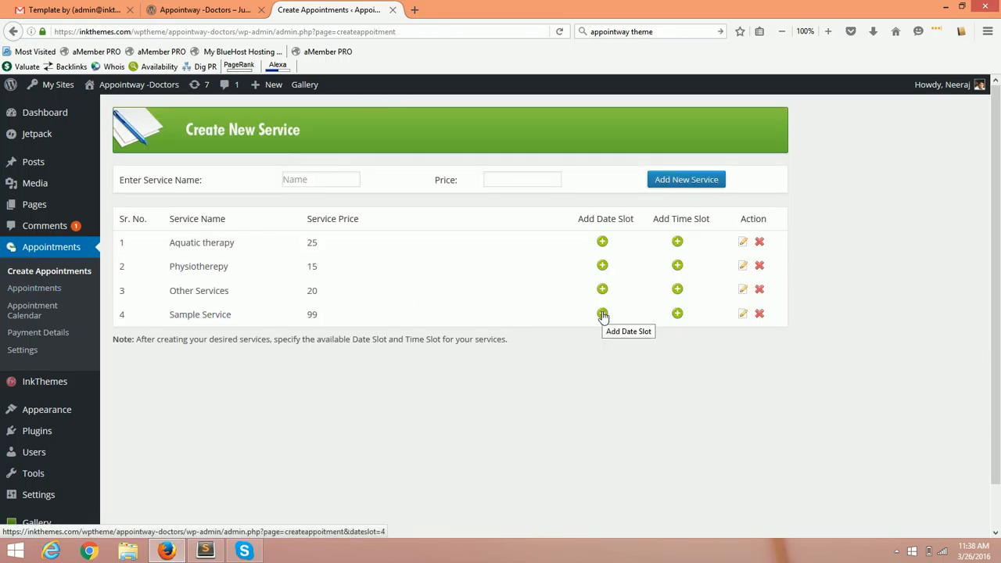
# Open Sample Service's time slot settings, keeping the bulk start time at 10:00 AM.
pyautogui.click(679, 315)
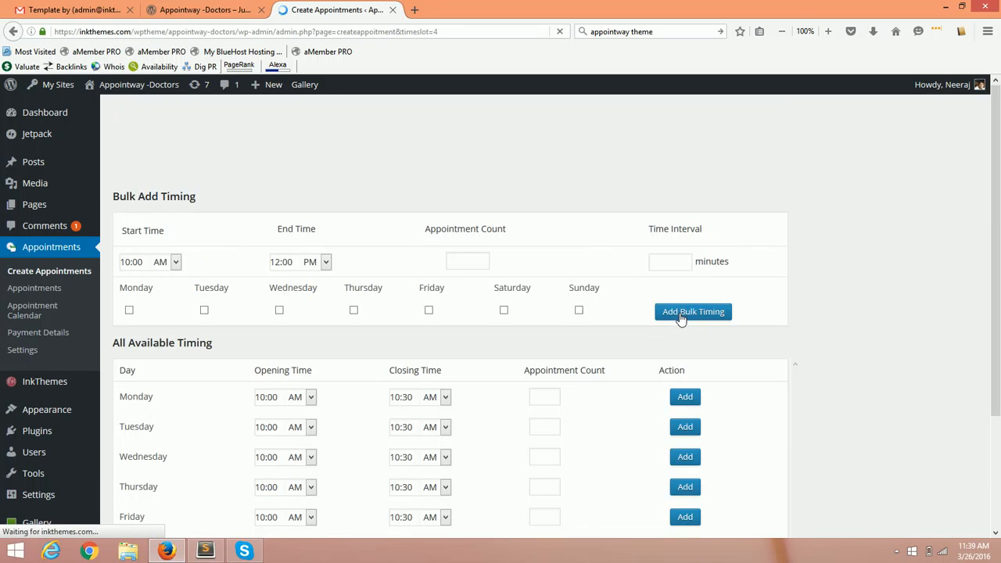
pyautogui.scroll(-2, 285, 299)
pyautogui.scroll(2, 140, 284)
pyautogui.scroll(-2, 141, 272)
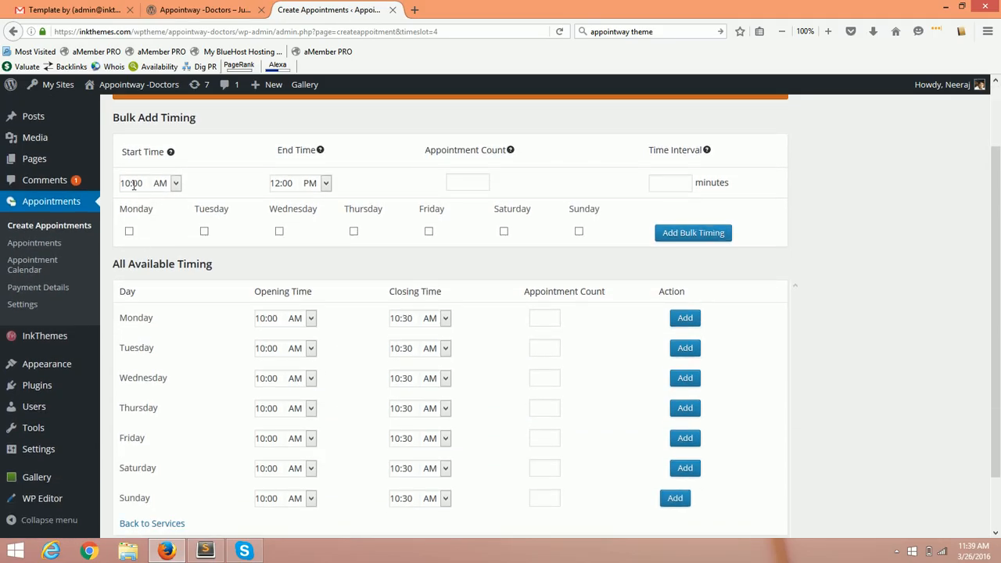
pyautogui.click(135, 184)
pyautogui.moveTo(144, 183); pyautogui.dragTo(127, 184)
pyautogui.click(130, 184)
# Set the end time to 05:00 PM, 2 appointments per slot and a 30-minute interval.
pyautogui.doubleClick(280, 184)
pyautogui.write('15')
pyautogui.press('BackSpace')
pyautogui.write('05')
pyautogui.click(379, 178)
pyautogui.moveTo(513, 151)
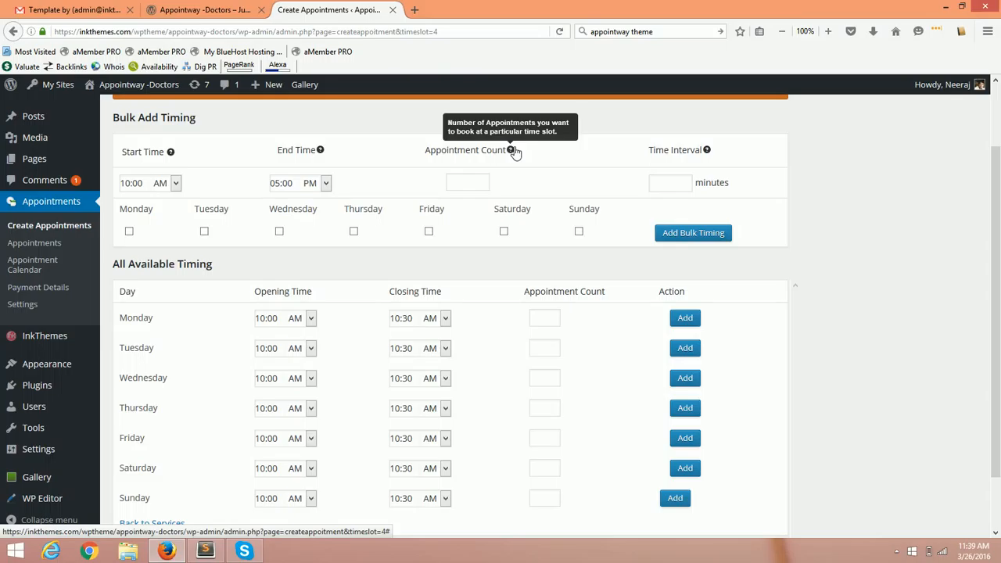
pyautogui.click(470, 182)
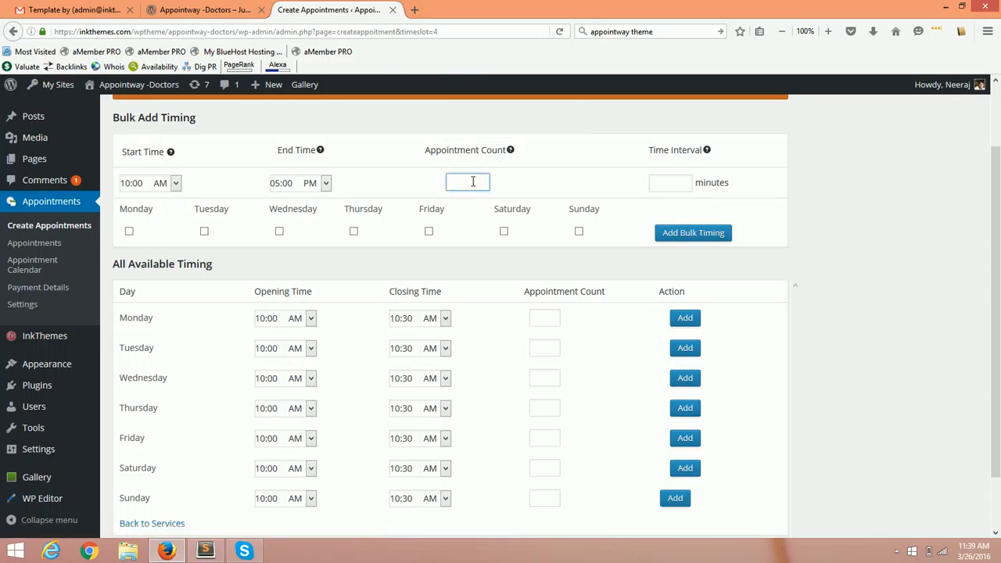
pyautogui.write('2')
pyautogui.doubleClick(479, 183)
pyautogui.click(556, 186)
pyautogui.click(667, 179)
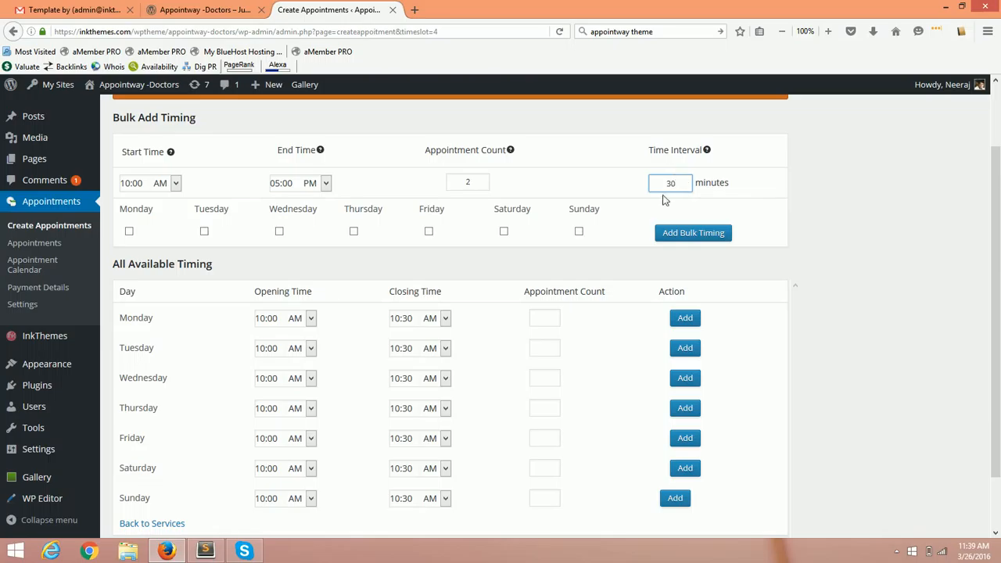
# Tick Monday to Friday and generate the bulk 30-minute timings.
pyautogui.click(129, 231)
pyautogui.click(204, 231)
pyautogui.click(279, 232)
pyautogui.click(354, 231)
pyautogui.click(429, 232)
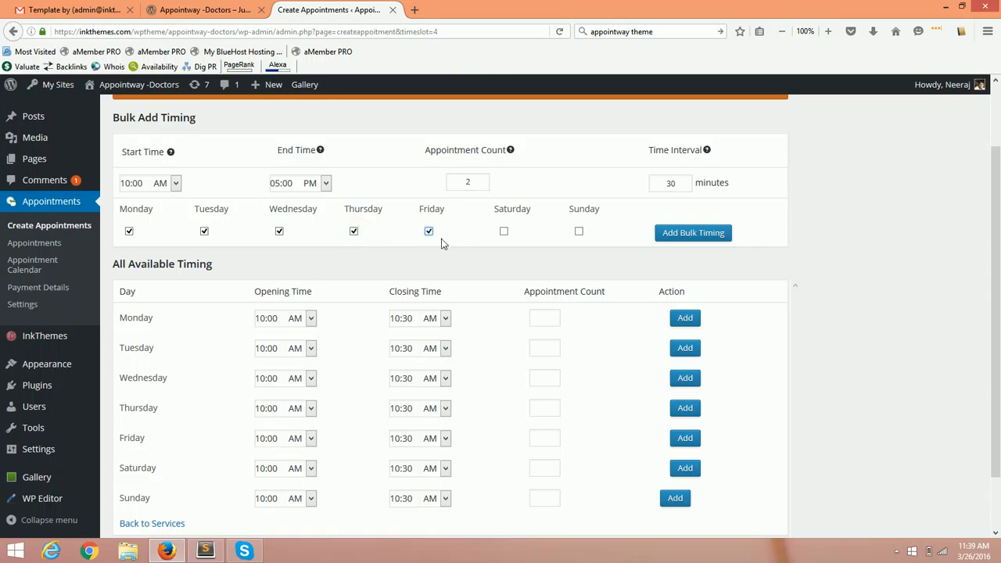
pyautogui.click(710, 233)
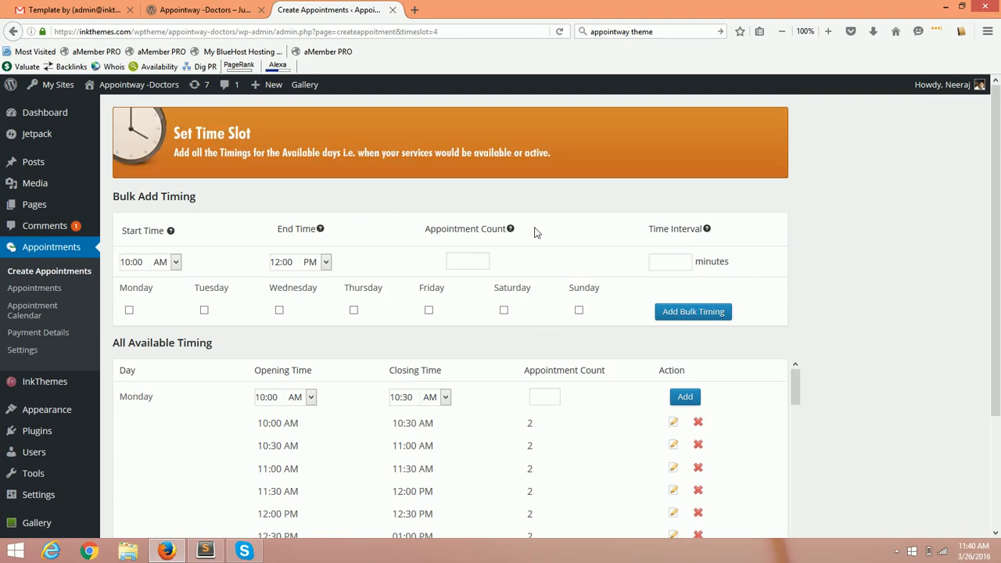
# Delete Monday's 01:30 PM slot from the All Available Timing list.
pyautogui.scroll(-3, 999, 204)
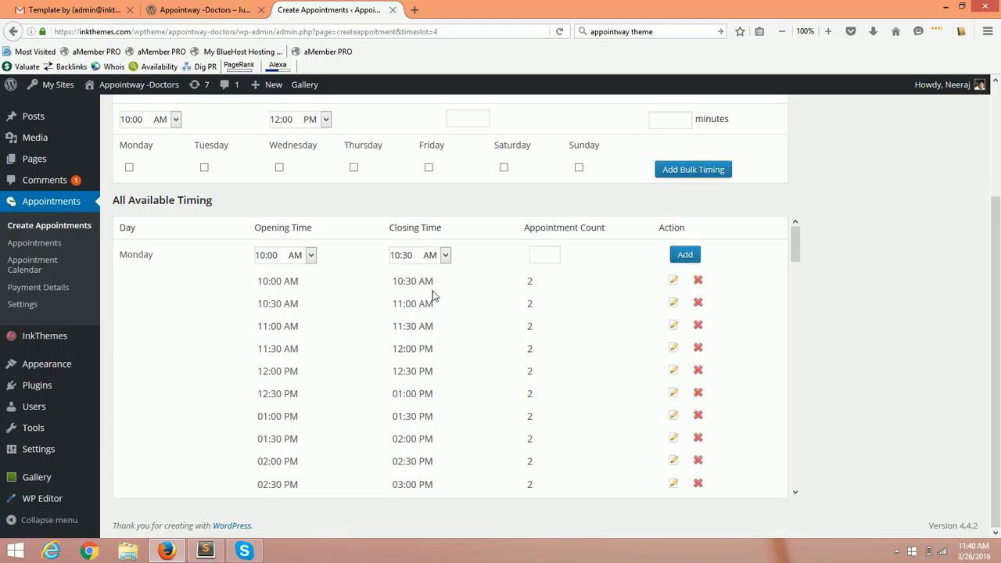
pyautogui.click(531, 285)
pyautogui.moveTo(795, 230); pyautogui.dragTo(797, 265)
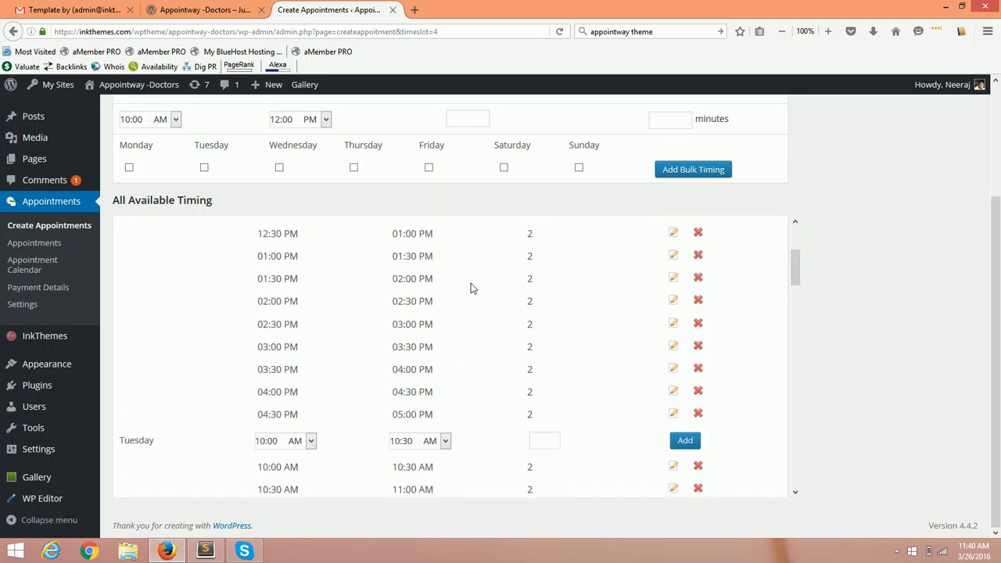
pyautogui.scroll(3, 471, 288)
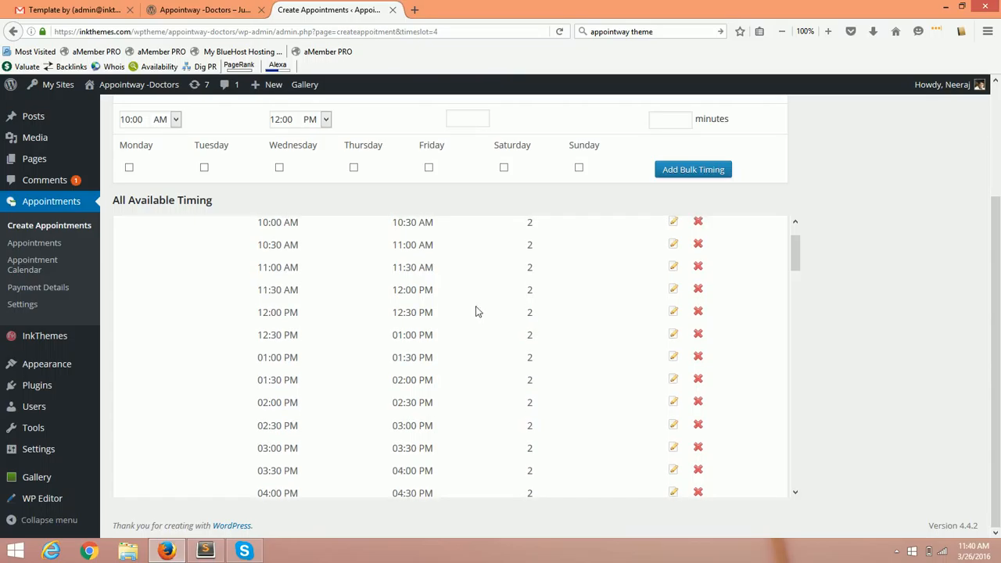
pyautogui.moveTo(255, 380); pyautogui.dragTo(286, 383)
pyautogui.click(268, 380)
pyautogui.click(698, 381)
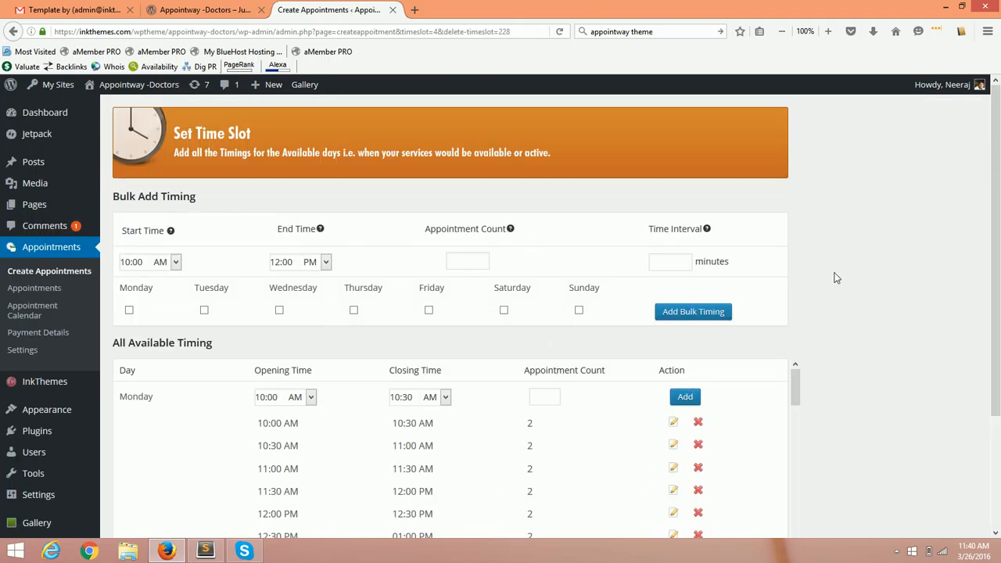
# Review the remaining weekday timings and return to the Create New Service list.
pyautogui.moveTo(994, 205); pyautogui.dragTo(998, 364)
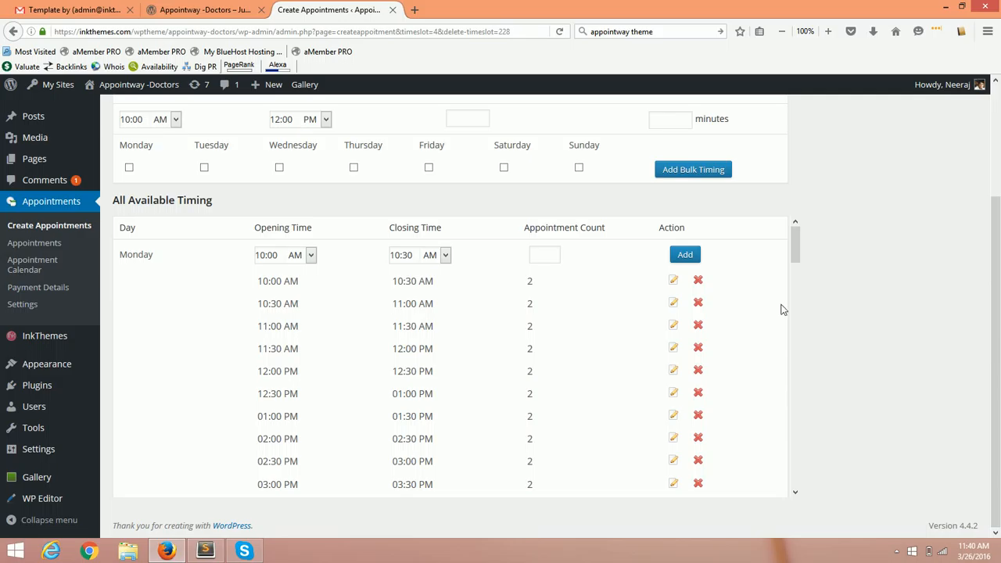
pyautogui.click(147, 254)
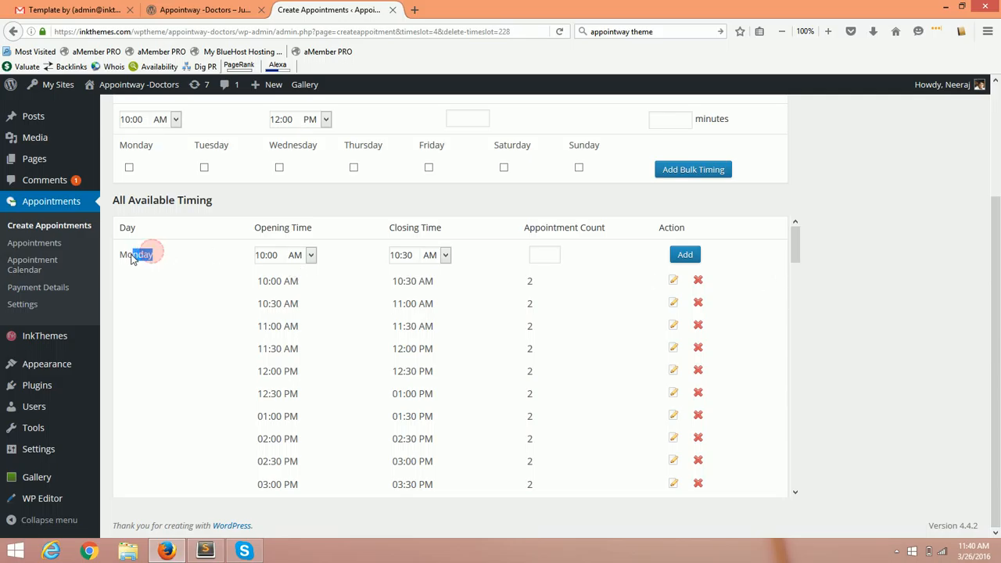
pyautogui.moveTo(794, 244); pyautogui.dragTo(780, 399)
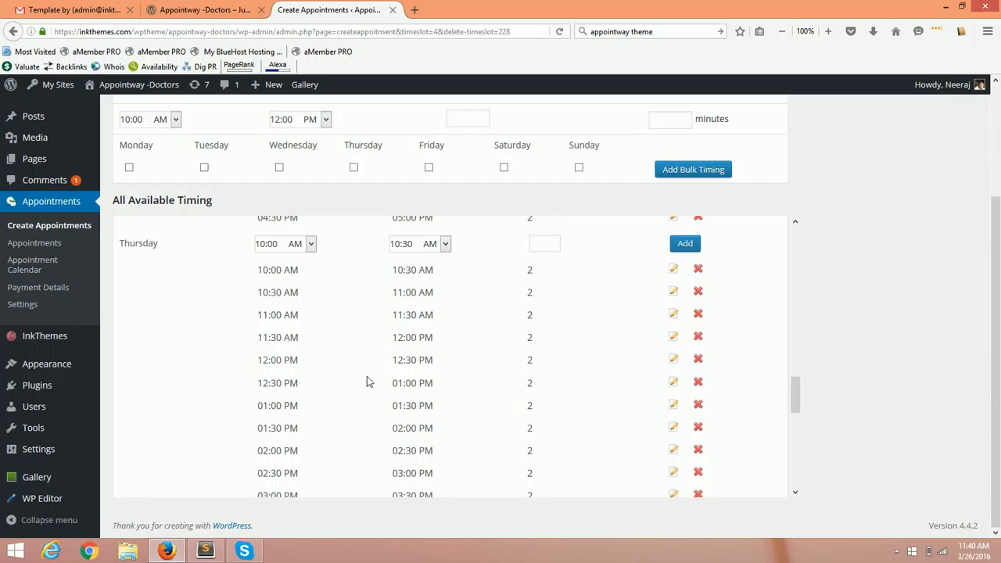
pyautogui.moveTo(796, 402); pyautogui.dragTo(809, 227)
pyautogui.scroll(2, 866, 331)
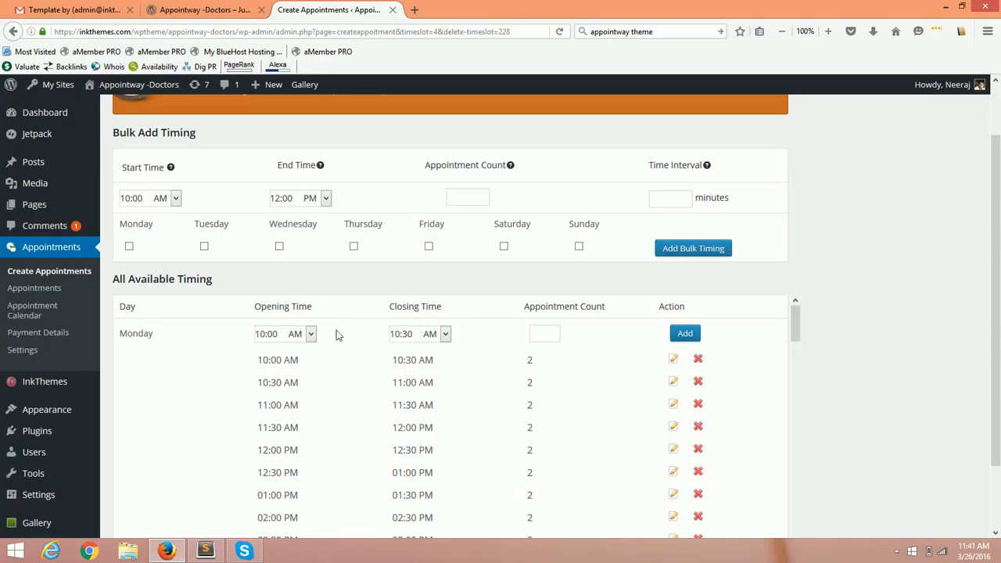
pyautogui.click(67, 274)
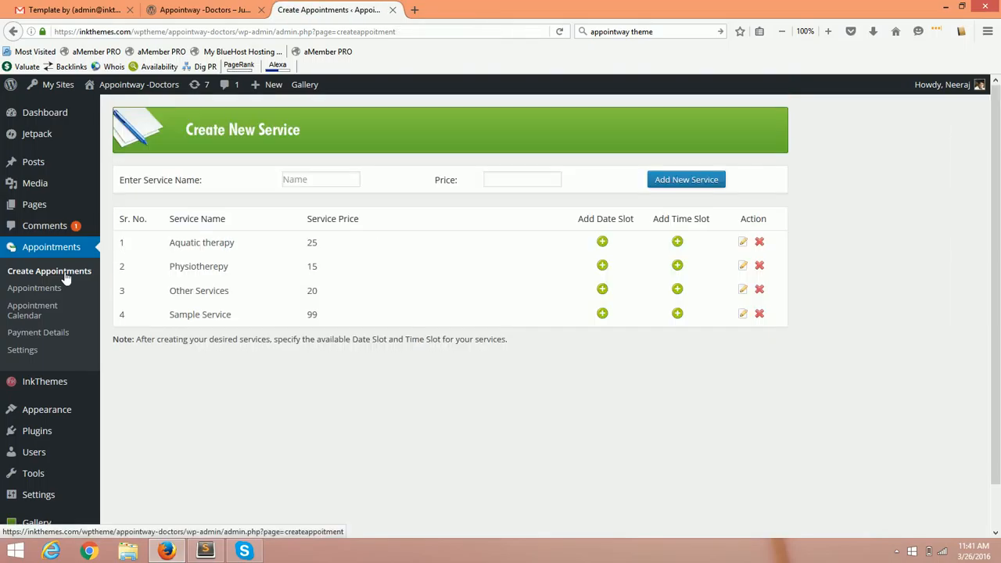
# Open Appointments > Appointments to view the empty Booked Appointments table.
pyautogui.click(63, 295)
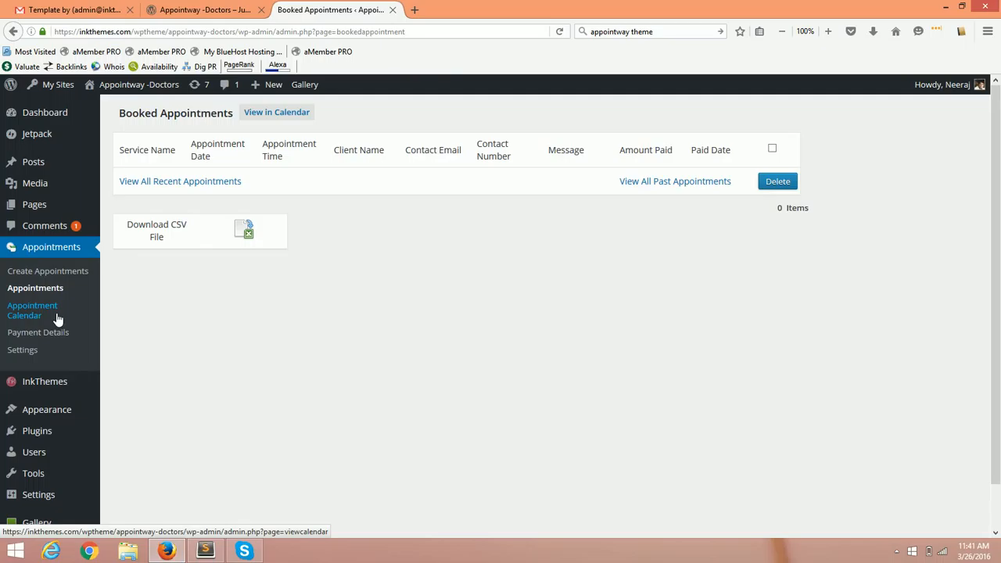
# Browse the March 2016 appointment calendar, check Payment Details, then open the Settings page.
pyautogui.click(58, 318)
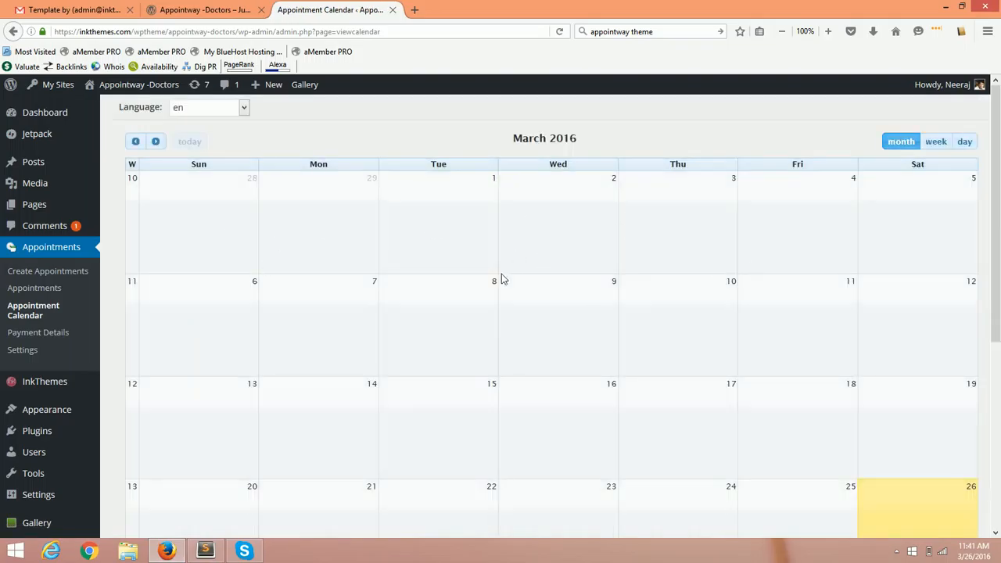
pyautogui.scroll(-2, 546, 342)
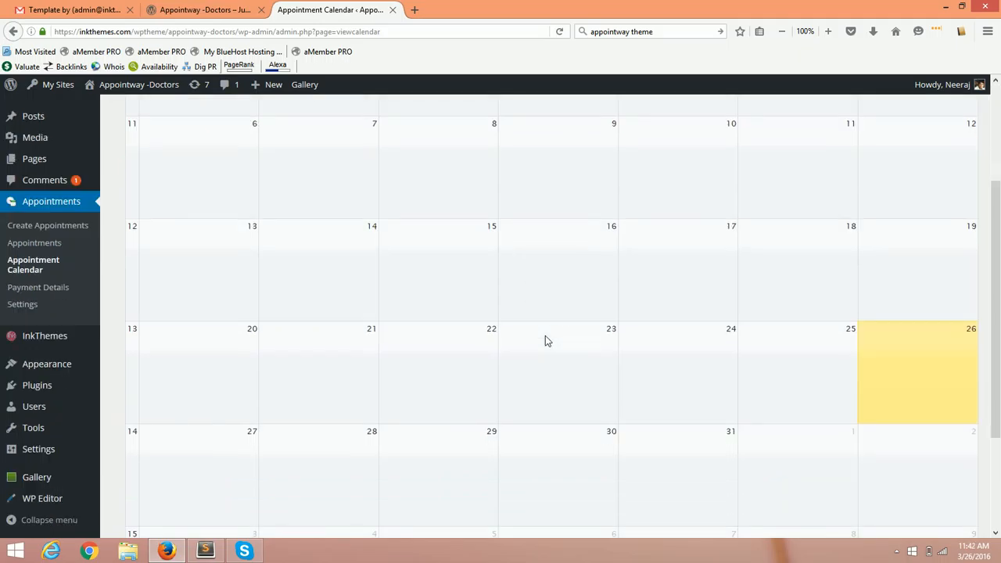
pyautogui.scroll(2, 545, 338)
pyautogui.click(53, 339)
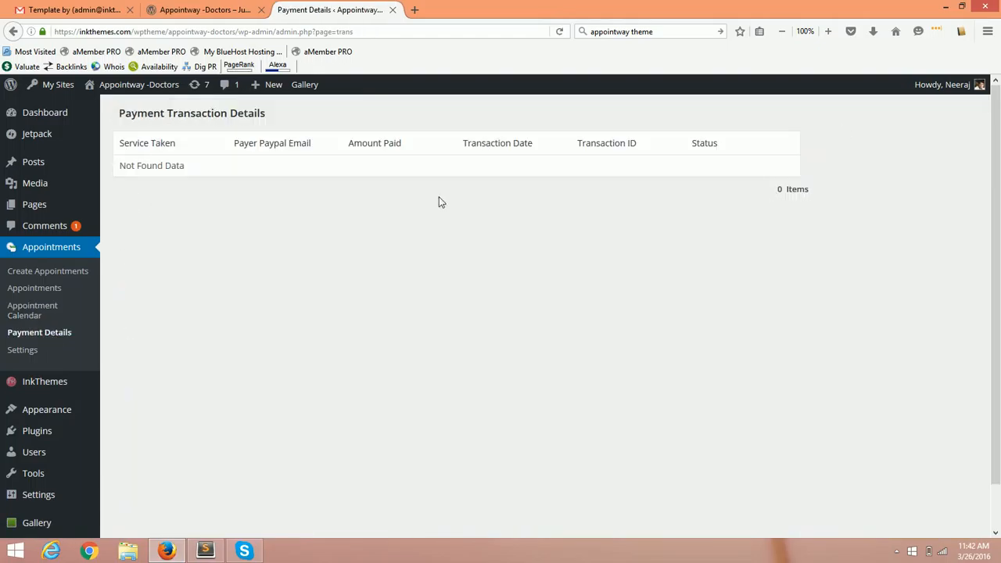
pyautogui.click(45, 353)
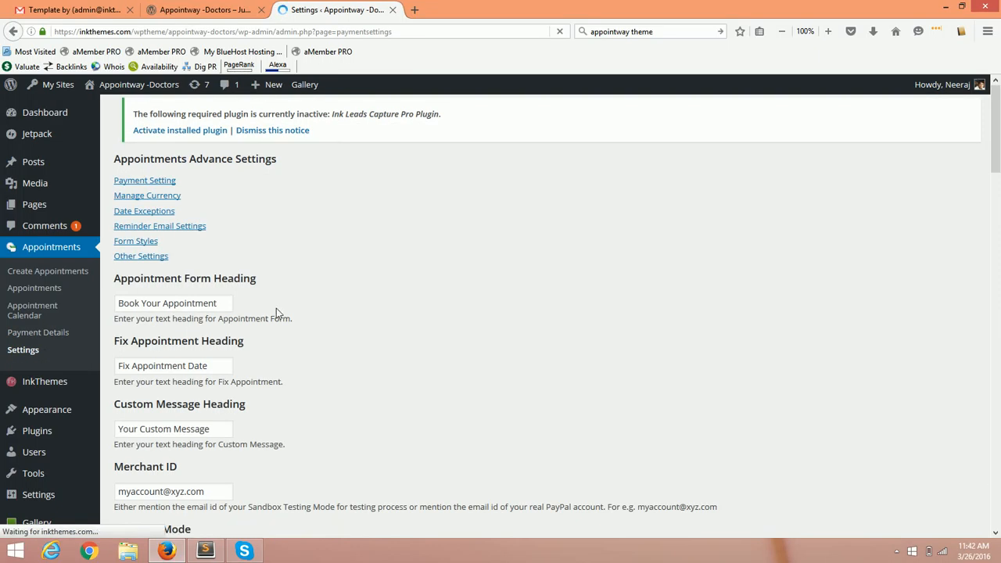
pyautogui.scroll(-2, 278, 313)
pyautogui.scroll(2, 241, 268)
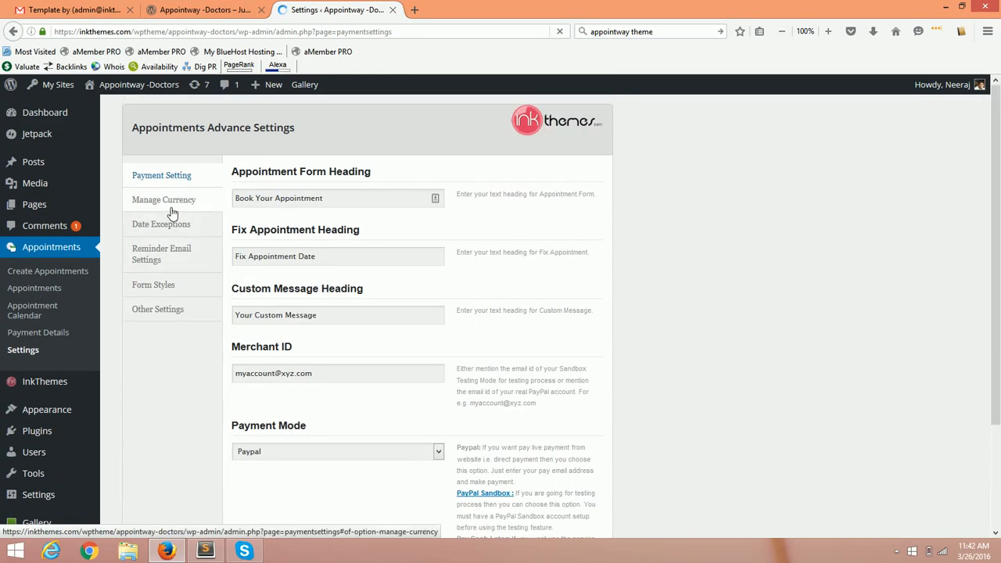
pyautogui.click(178, 206)
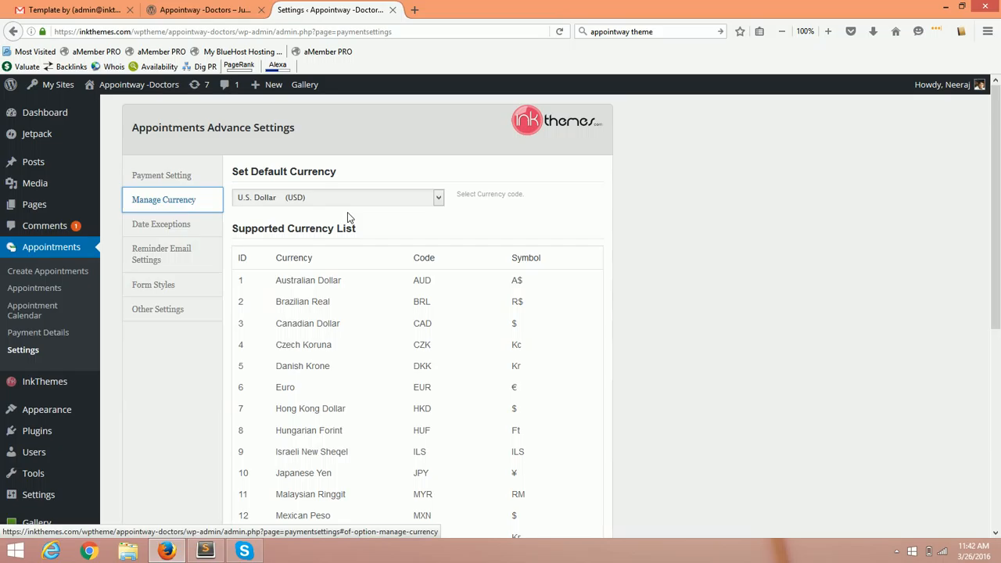
pyautogui.click(194, 226)
pyautogui.click(301, 208)
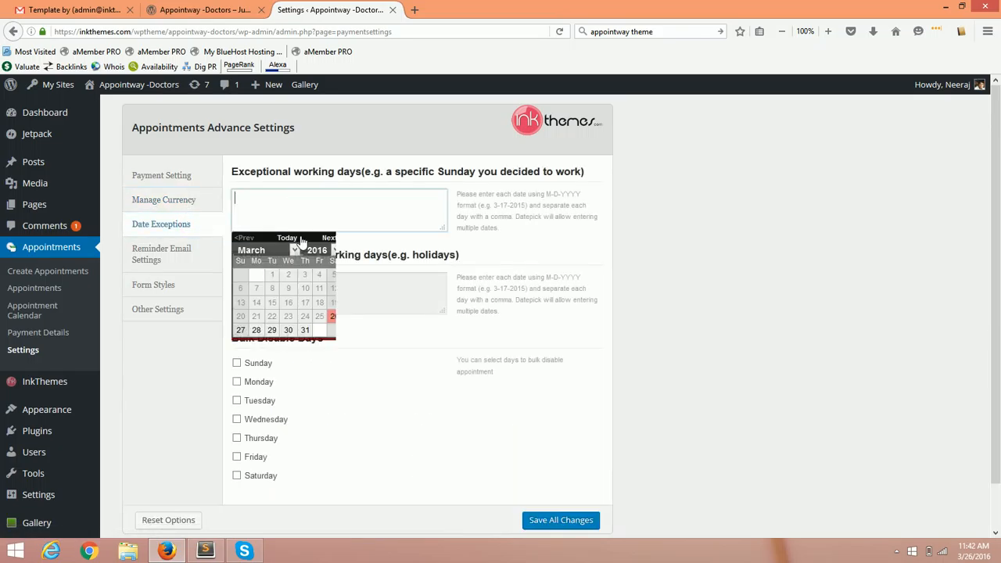
pyautogui.click(133, 407)
pyautogui.click(168, 262)
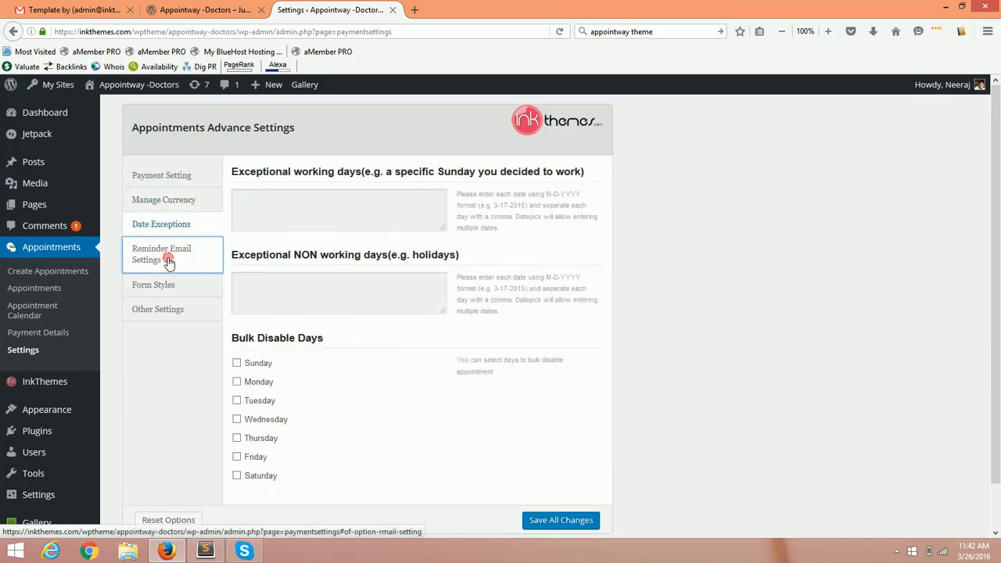
pyautogui.click(200, 286)
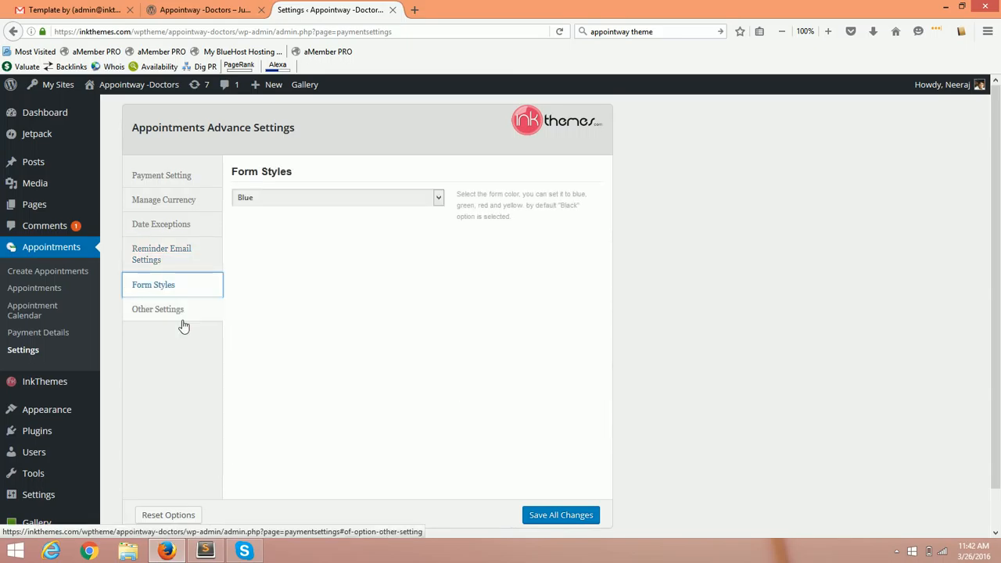
pyautogui.click(181, 313)
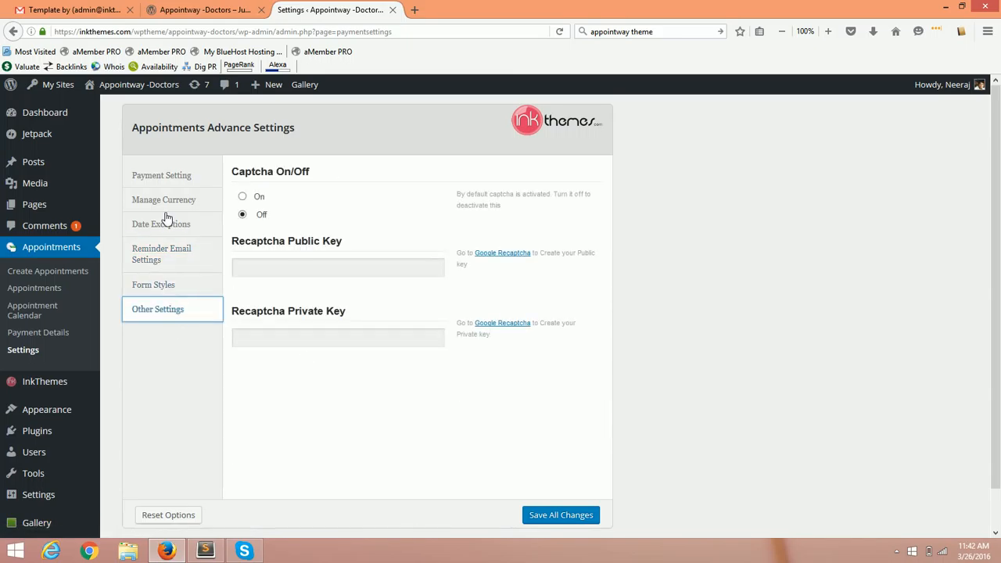
pyautogui.click(158, 176)
pyautogui.scroll(-3, 355, 363)
pyautogui.moveTo(340, 247); pyautogui.dragTo(207, 255)
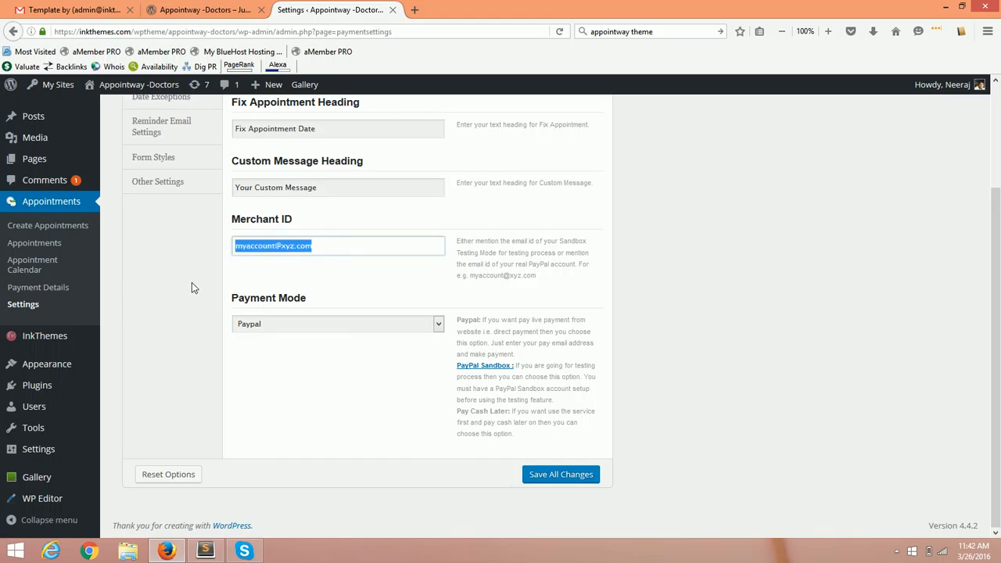
pyautogui.click(188, 350)
pyautogui.scroll(3, 188, 356)
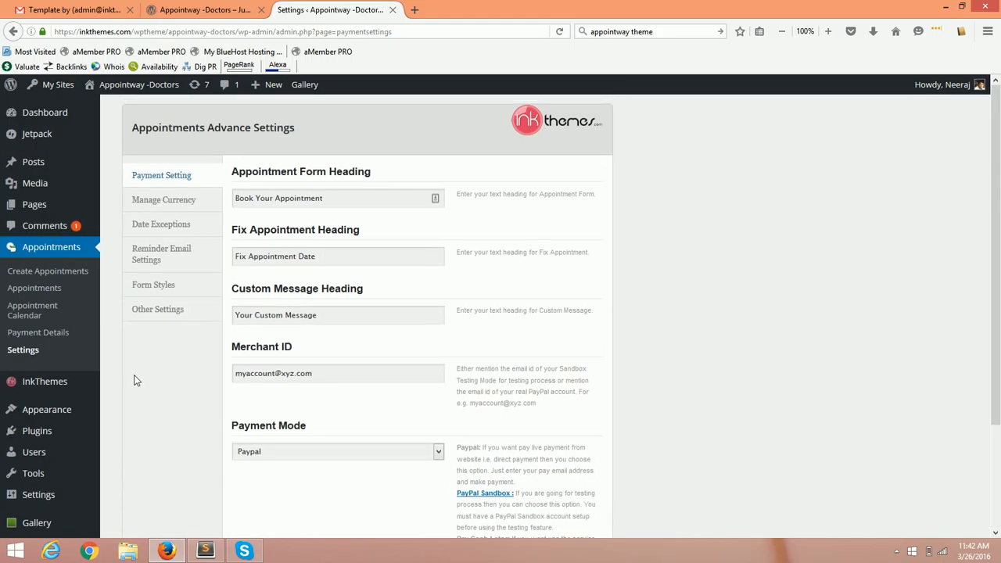
pyautogui.scroll(-3, 207, 402)
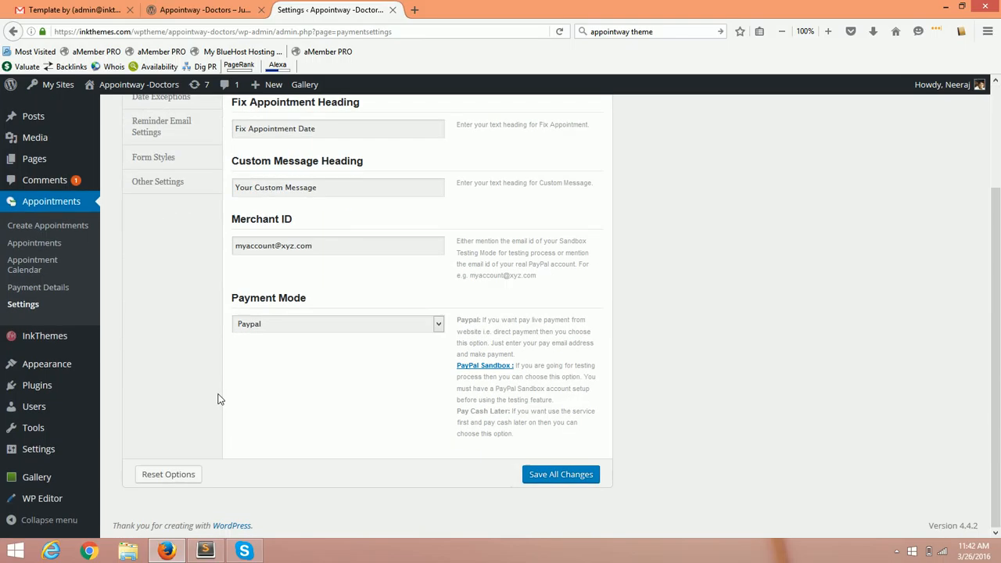
pyautogui.click(221, 8)
# On the refreshed booking form, choose Sample Service, date 04/06/2016 and the 10:00 AM-10:30 AM slot.
pyautogui.press('F5')
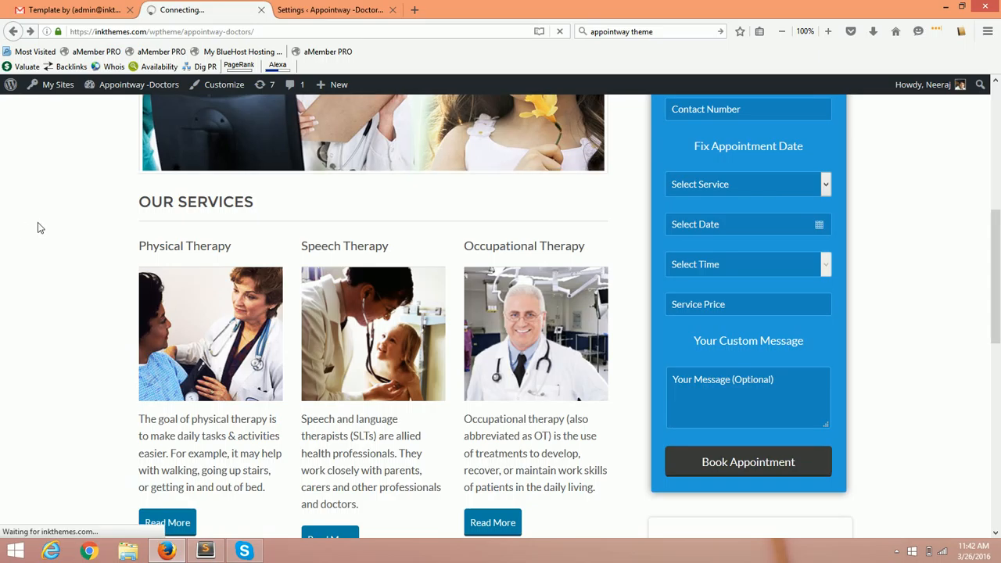
pyautogui.scroll(-4, 61, 222)
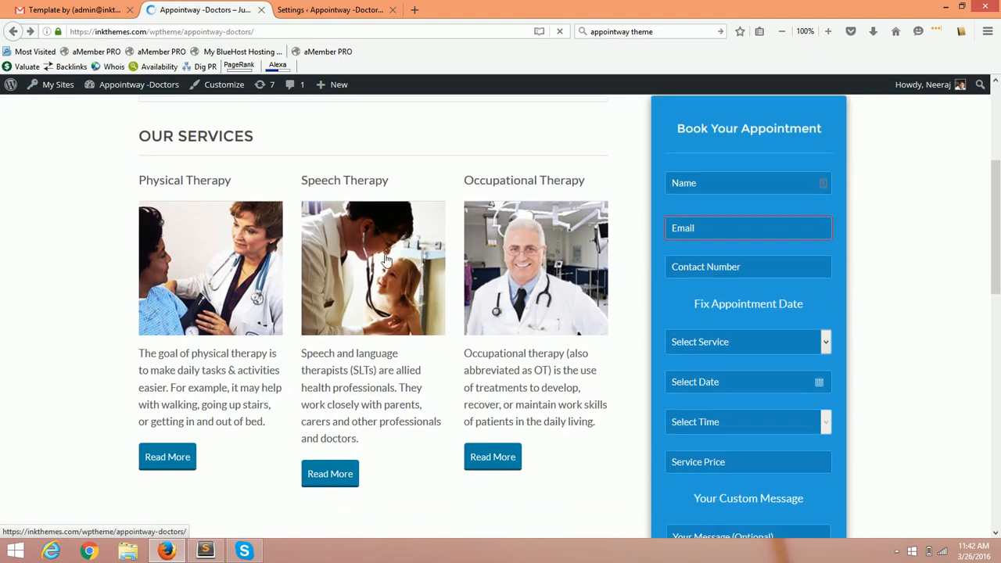
pyautogui.click(717, 185)
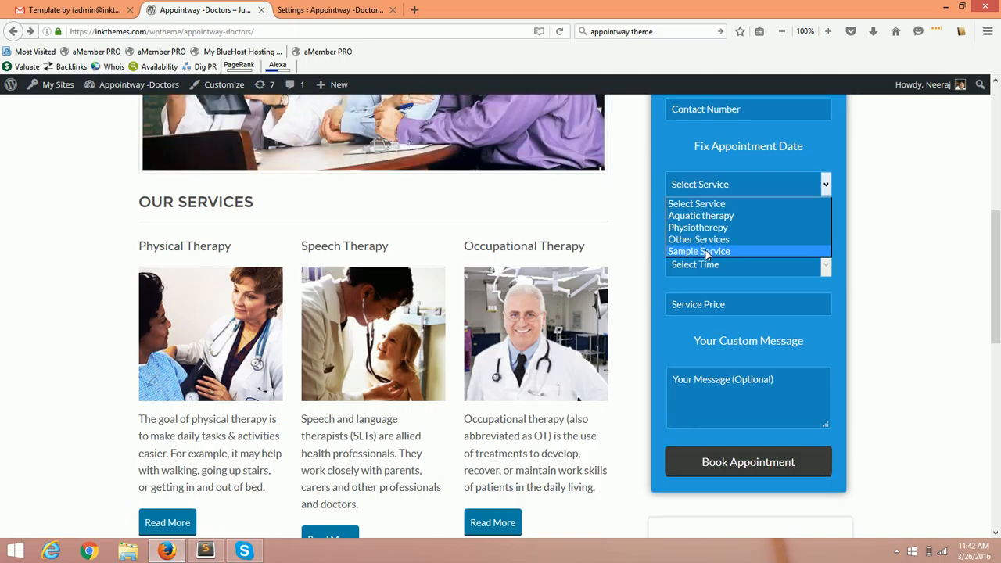
pyautogui.click(706, 251)
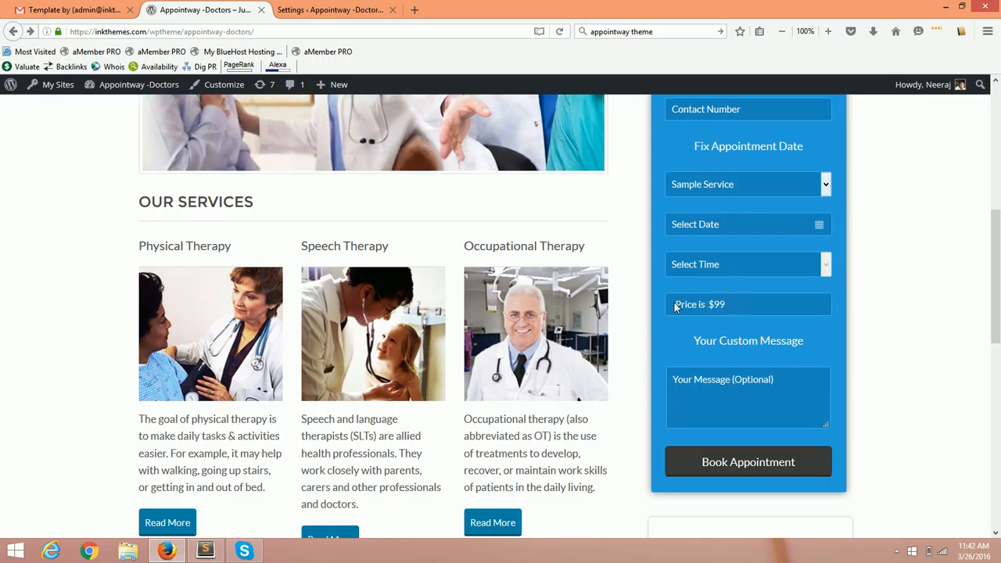
pyautogui.click(727, 223)
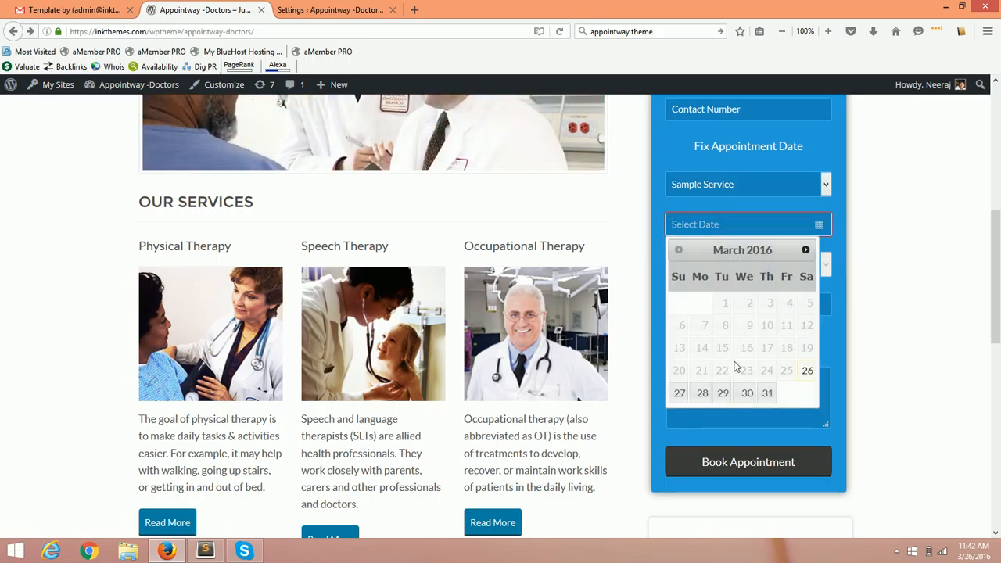
pyautogui.click(806, 249)
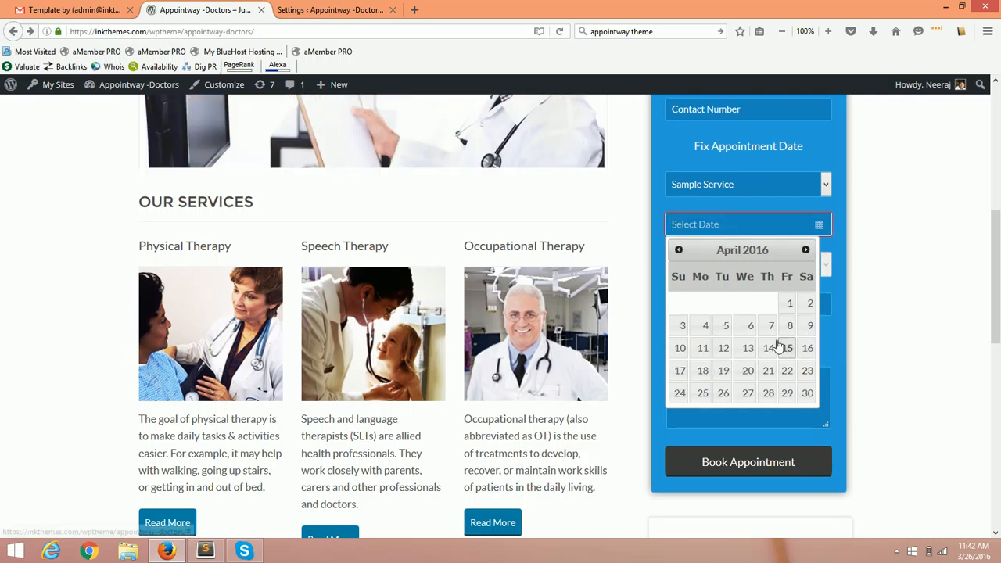
pyautogui.click(752, 329)
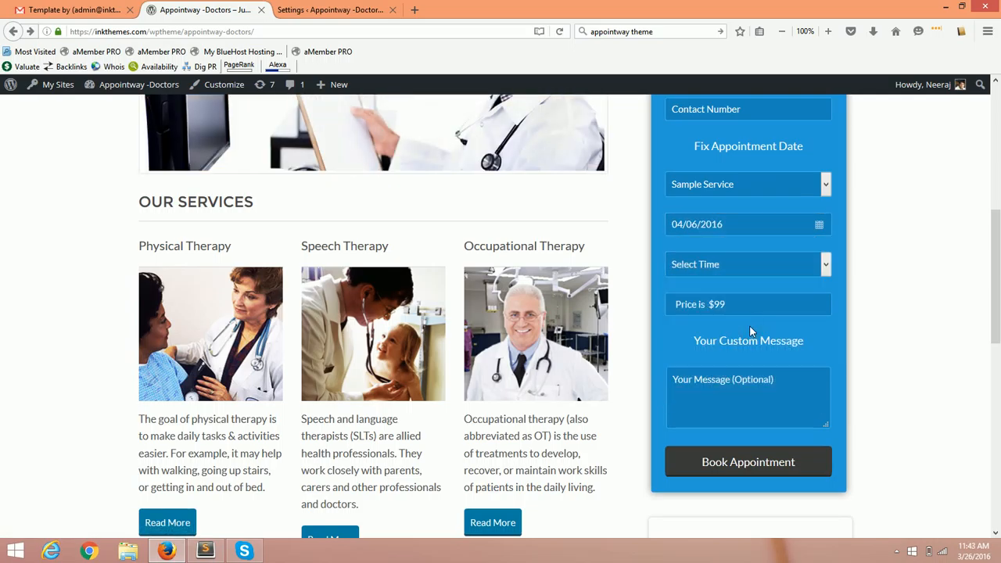
pyautogui.click(755, 267)
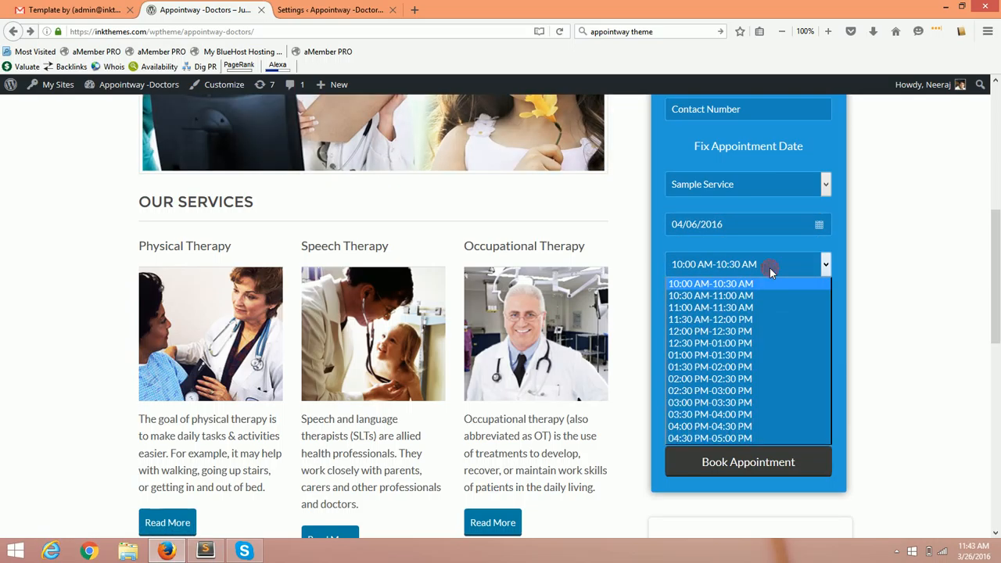
pyautogui.click(731, 286)
# Fill in the patient's name, e-mail and contact number, then submit the booking for payment.
pyautogui.scroll(2, 740, 286)
pyautogui.click(719, 182)
pyautogui.write('Neeraj')
pyautogui.press('Tab')
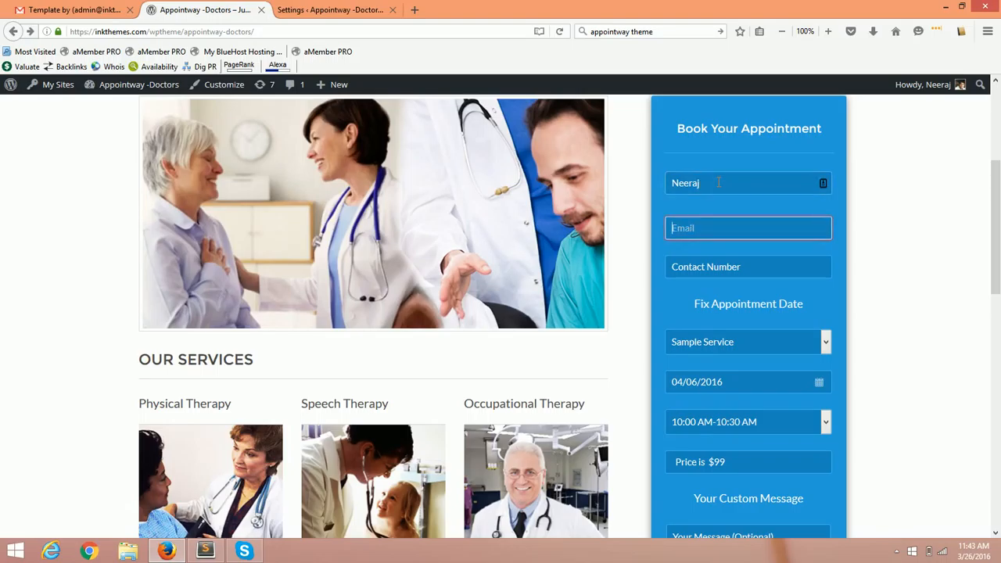
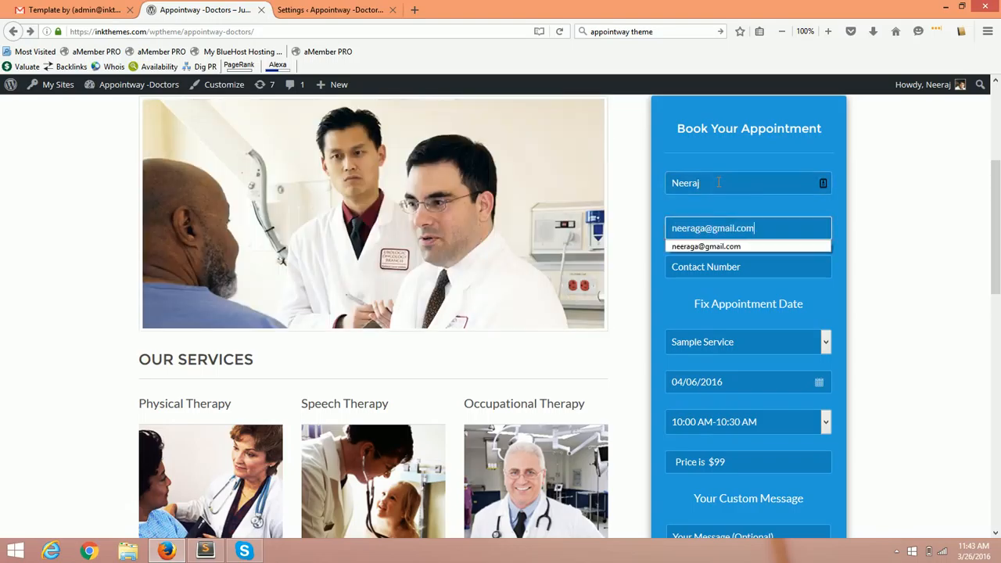
pyautogui.press('Tab')
pyautogui.write('998989898')
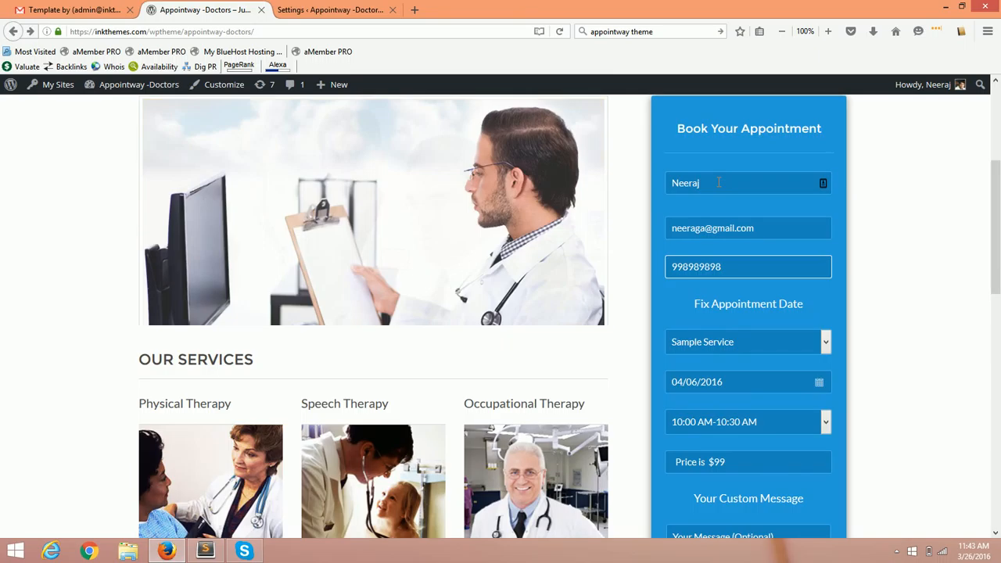
pyautogui.scroll(-2, 719, 157)
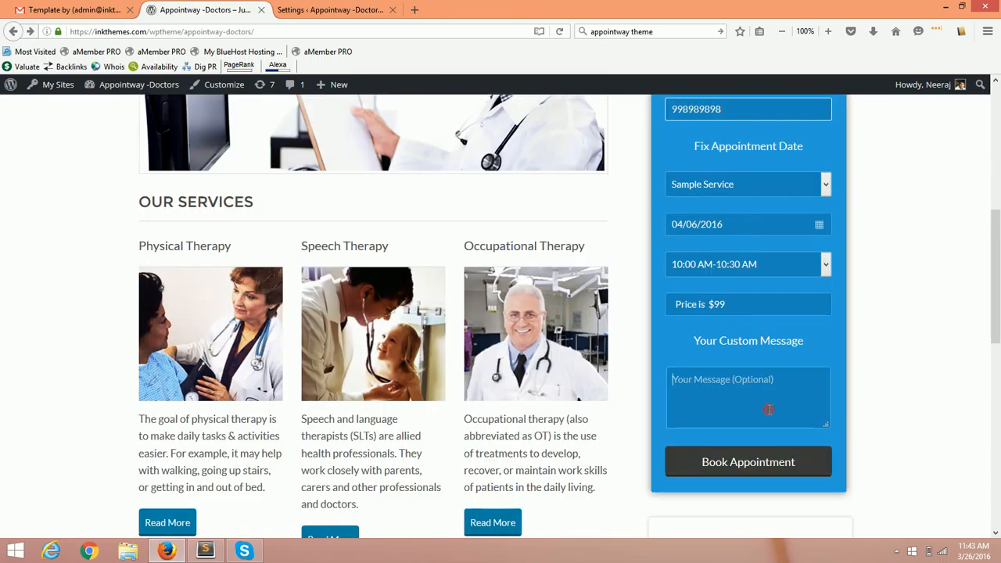
pyautogui.click(763, 462)
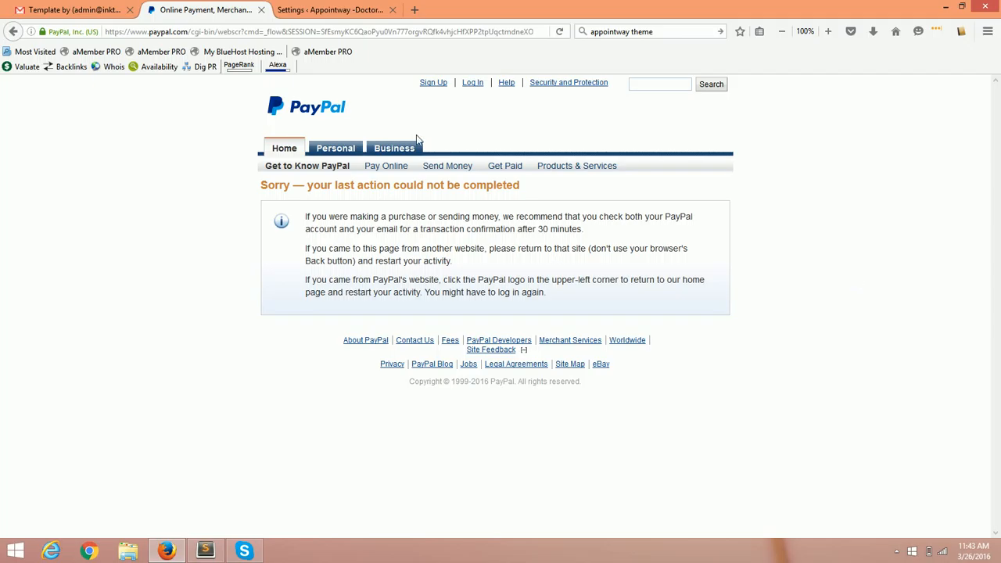
# Go back from the PayPal error page and reload the Appointway home page.
pyautogui.click(14, 33)
pyautogui.click(172, 31)
pyautogui.press('Return')
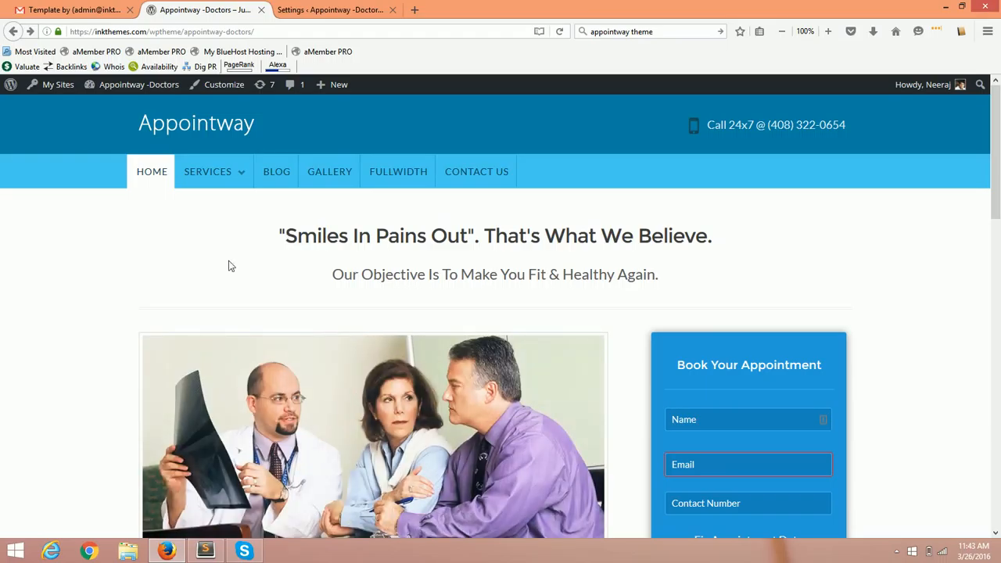
pyautogui.scroll(-3, 64, 294)
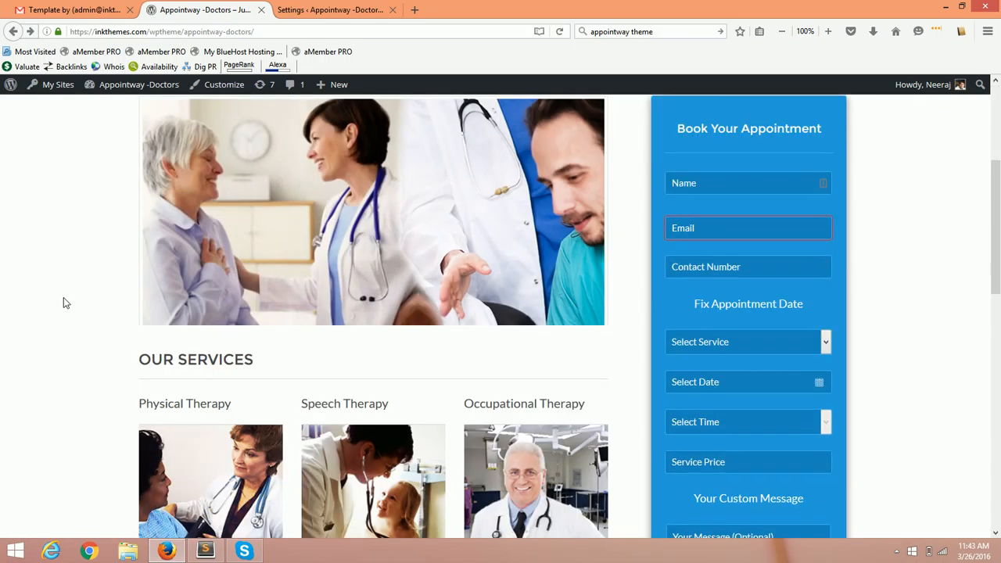
pyautogui.scroll(3, 63, 298)
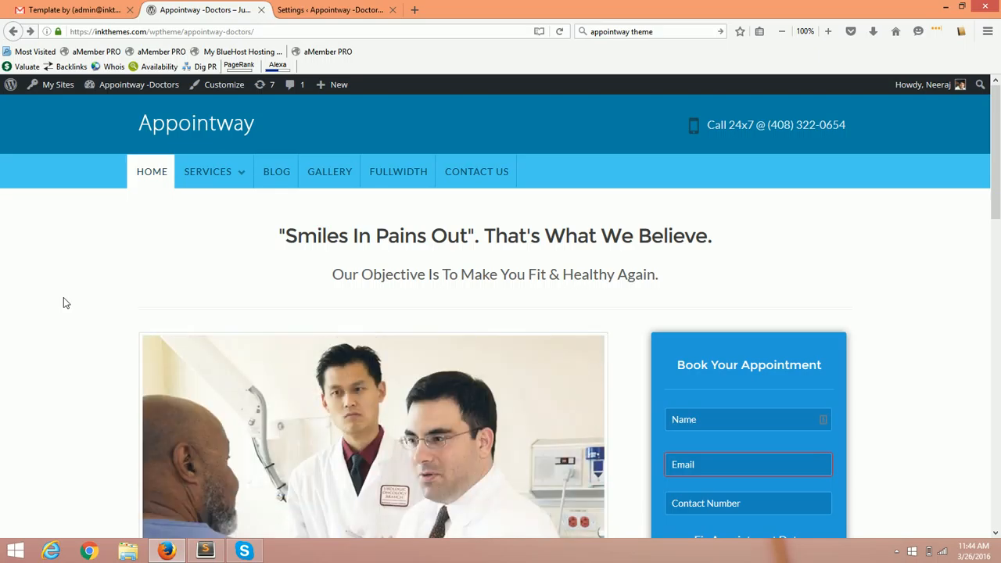
pyautogui.scroll(-4, 595, 250)
pyautogui.scroll(2, 811, 200)
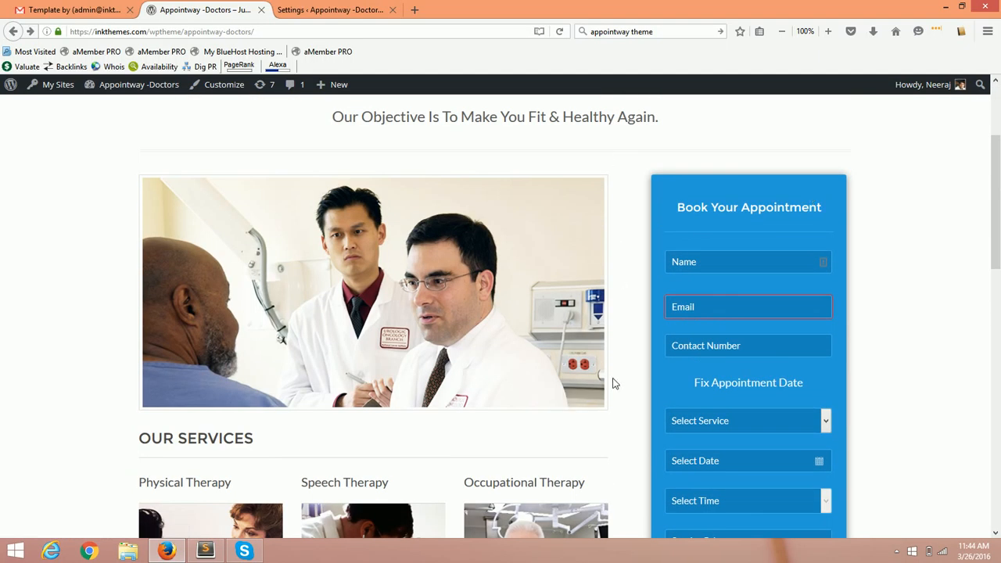
pyautogui.scroll(2, 614, 402)
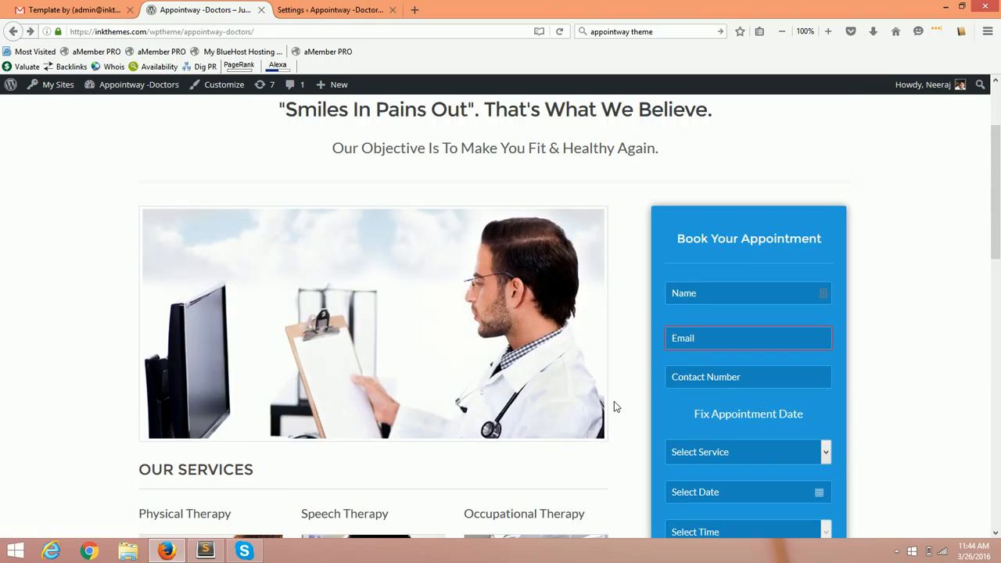